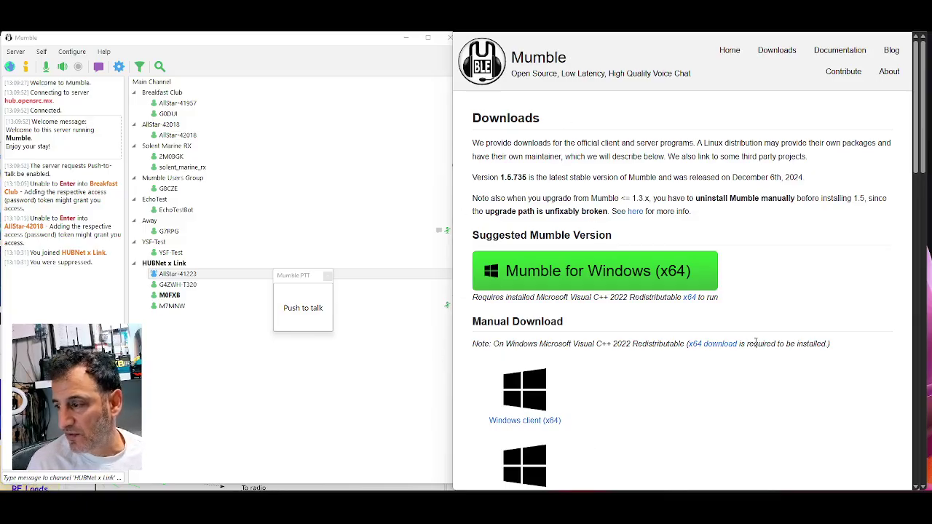
Step: Turn the system volume down to a low level and close the quick settings
{"action": "key", "text": "super+a"}
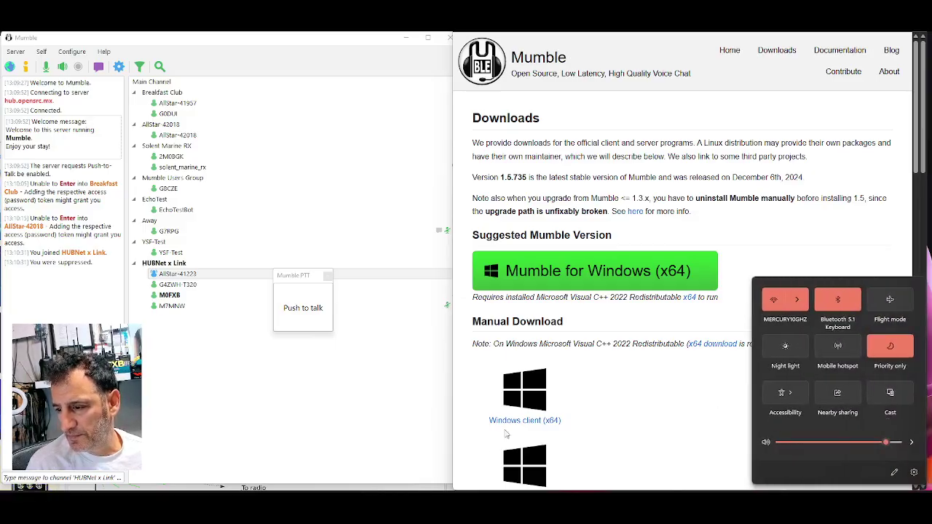
{"action": "left_click", "coordinate": [399, 437]}
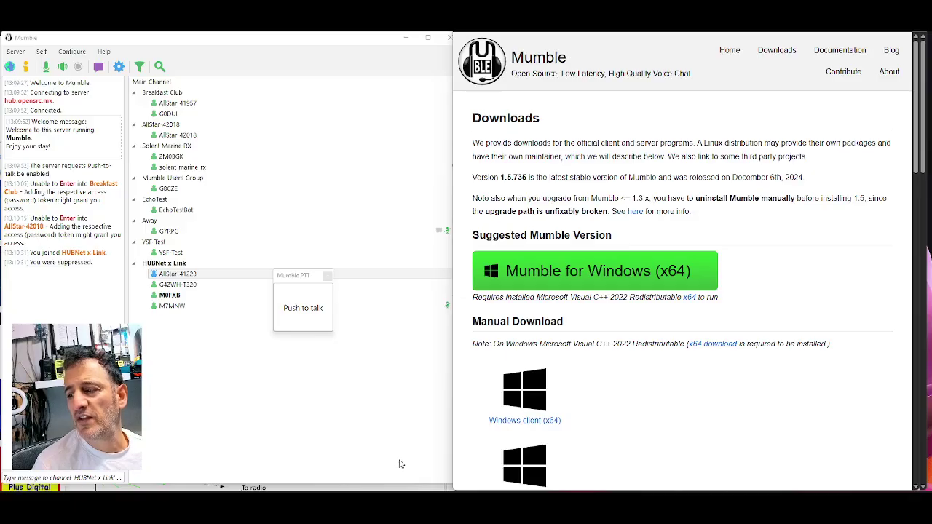
{"action": "key", "text": "super+a"}
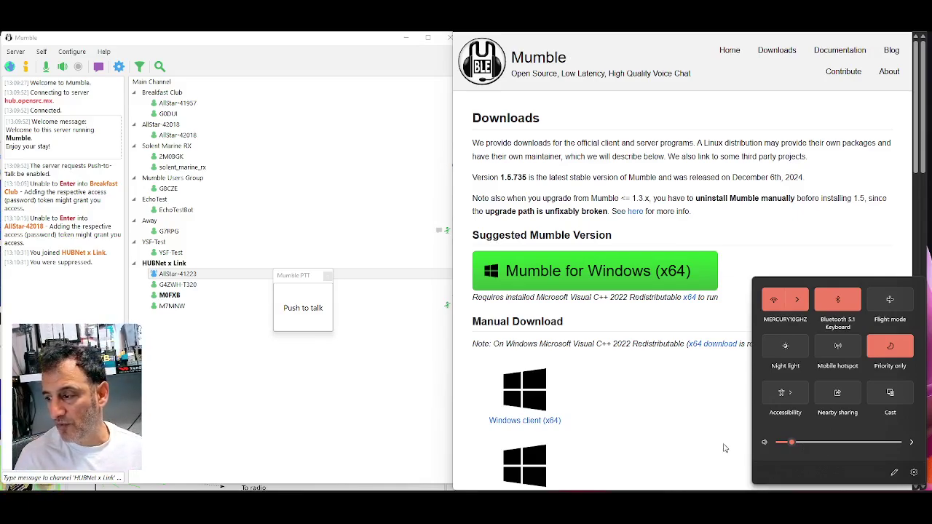
{"action": "left_click", "coordinate": [645, 433]}
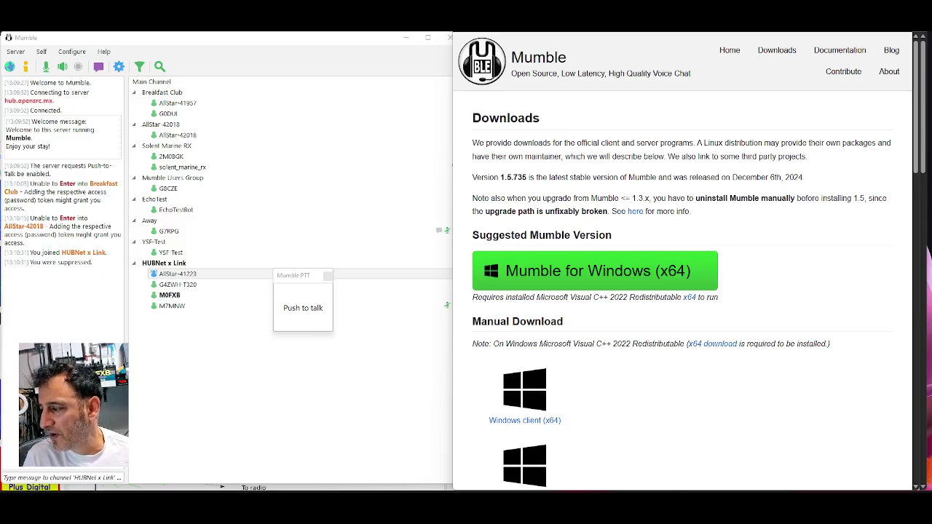
{"action": "key", "text": "super+a"}
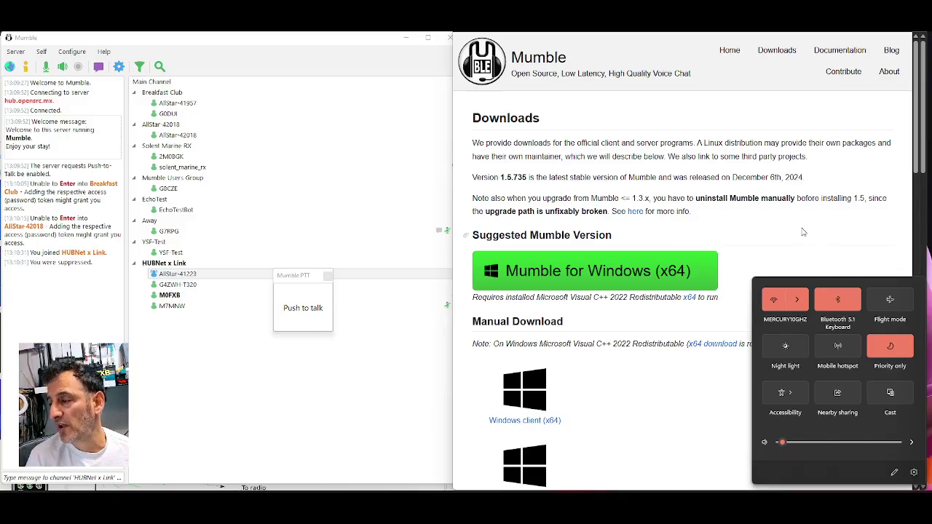
{"action": "scroll", "coordinate": [801, 230], "scroll_direction": "down", "scroll_amount": 2}
{"action": "scroll", "coordinate": [785, 223], "scroll_direction": "up", "scroll_amount": 1}
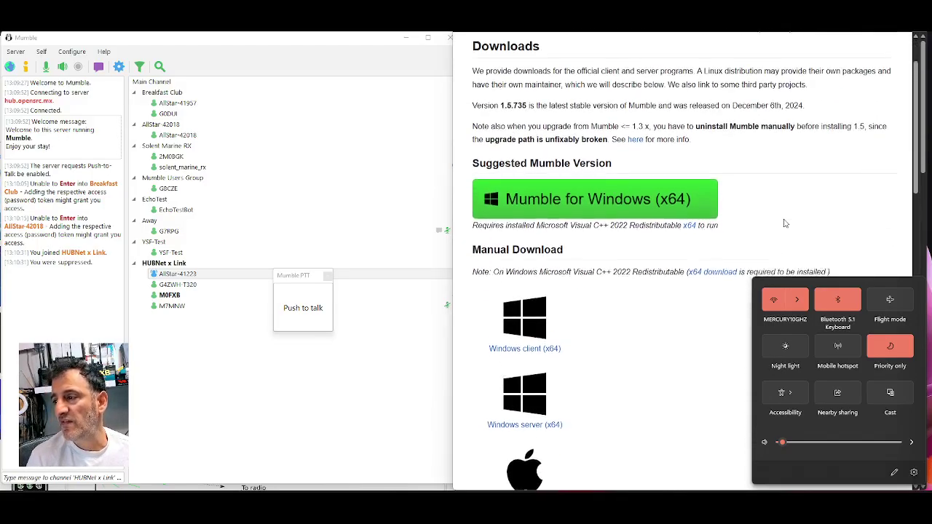
{"action": "scroll", "coordinate": [785, 223], "scroll_direction": "up", "scroll_amount": 1}
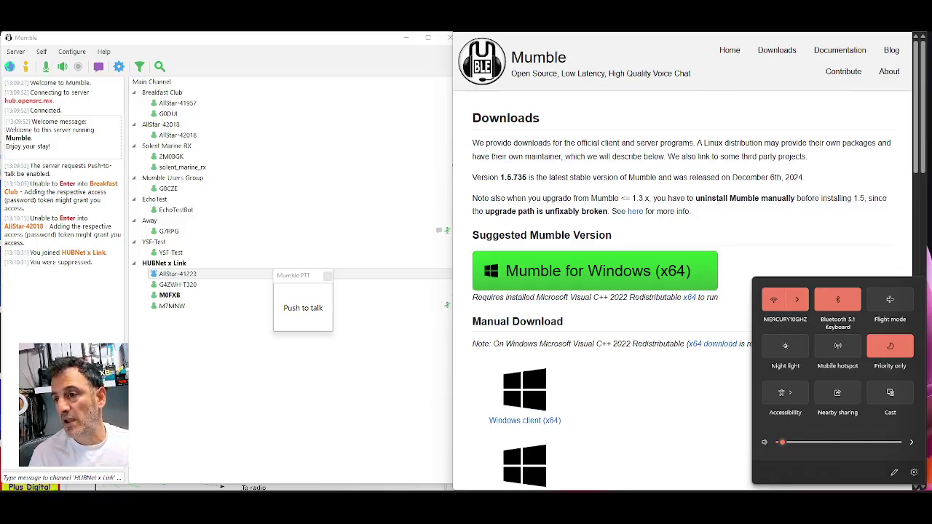
{"action": "left_click", "coordinate": [373, 37]}
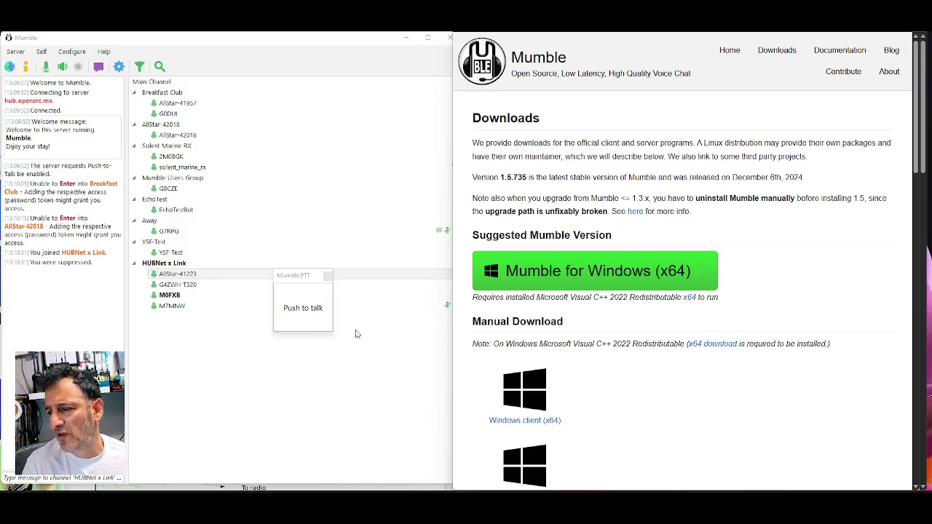
Step: Transmit with the push-to-talk window and dismiss the question about keeping the mute cue enabled
{"action": "left_click", "coordinate": [279, 308]}
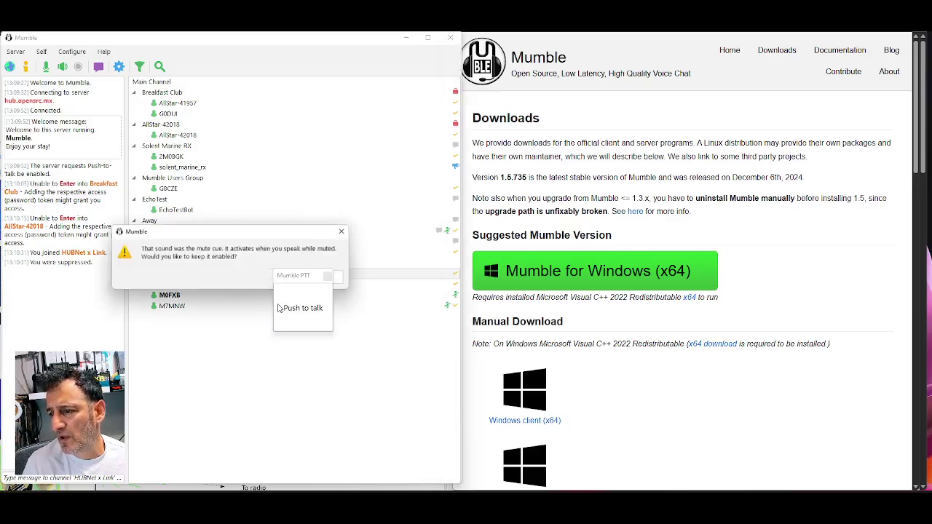
{"action": "left_click", "coordinate": [345, 232]}
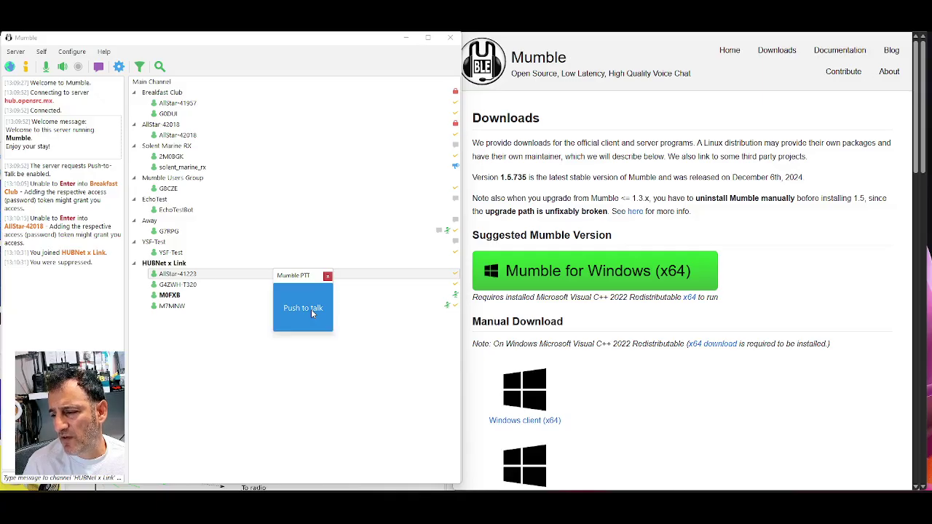
{"action": "left_click", "coordinate": [311, 309]}
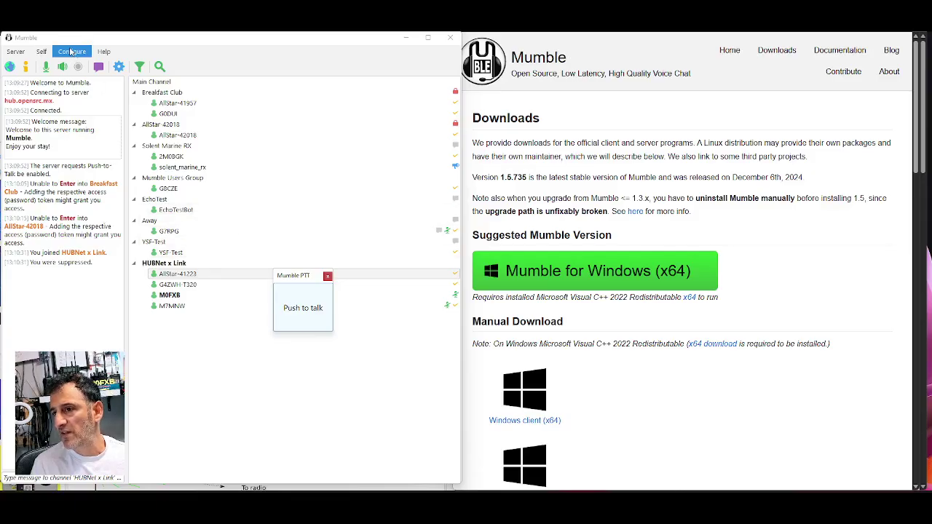
Step: Move the push-to-talk window further up over the channel list and transmit with it again
{"action": "left_click_drag", "start_coordinate": [305, 277], "coordinate": [290, 142]}
{"action": "left_click", "coordinate": [290, 180]}
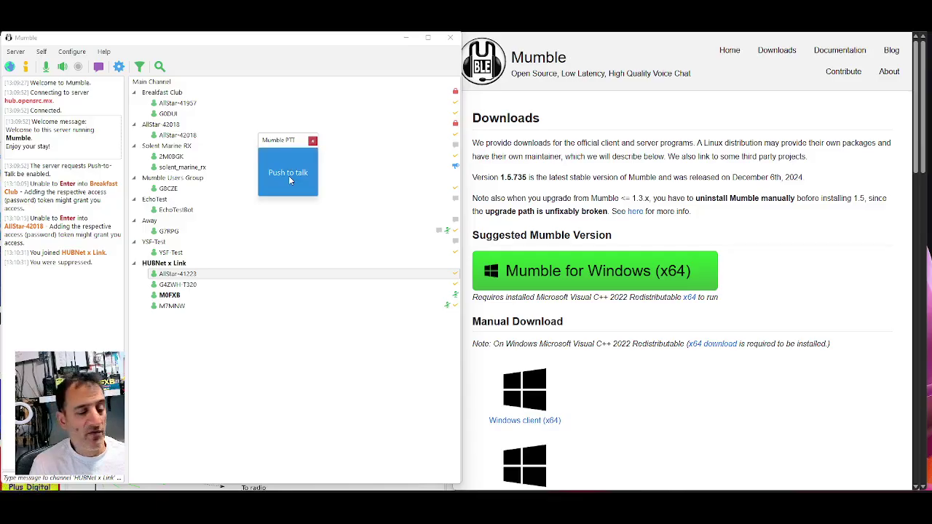
{"action": "left_click", "coordinate": [289, 178]}
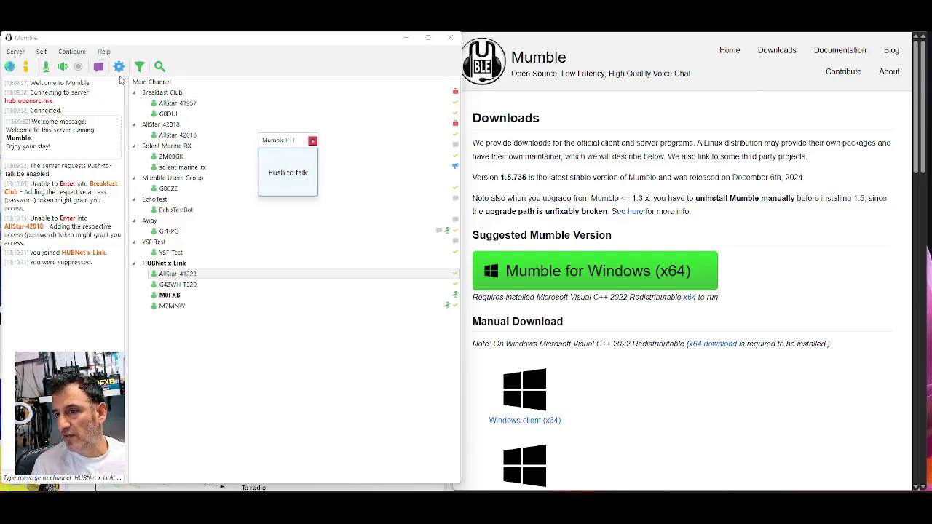
Step: Review the audio input configuration, with Push To Talk transmission and its window display option, then apply and close it
{"action": "left_click", "coordinate": [81, 52]}
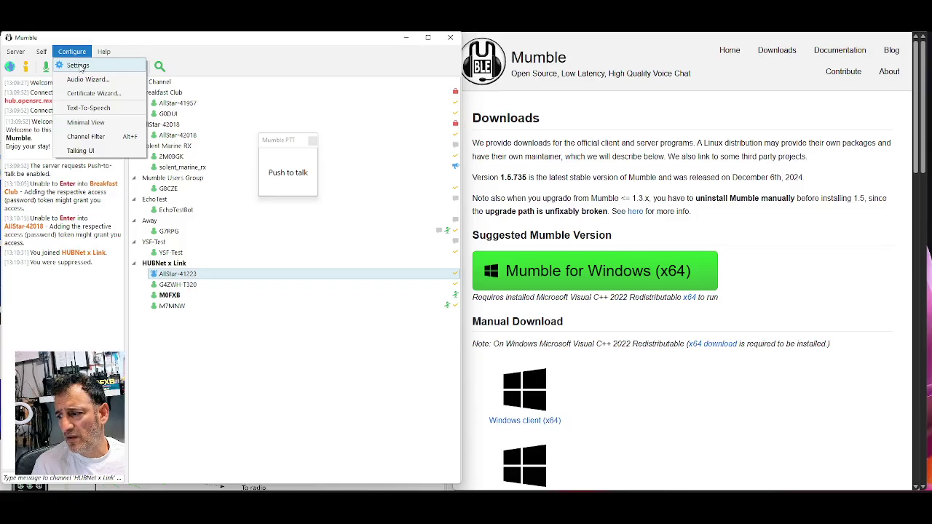
{"action": "left_click", "coordinate": [79, 65]}
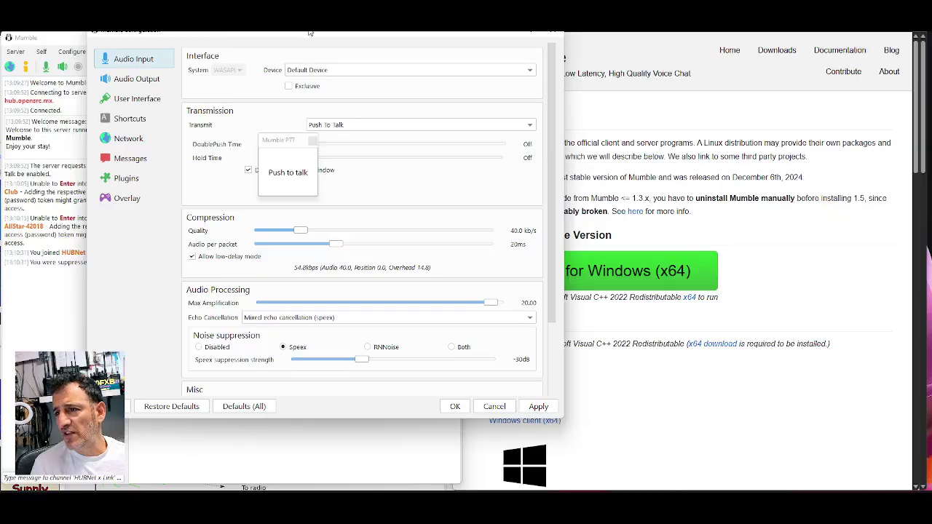
{"action": "left_click_drag", "start_coordinate": [317, 37], "coordinate": [234, 73]}
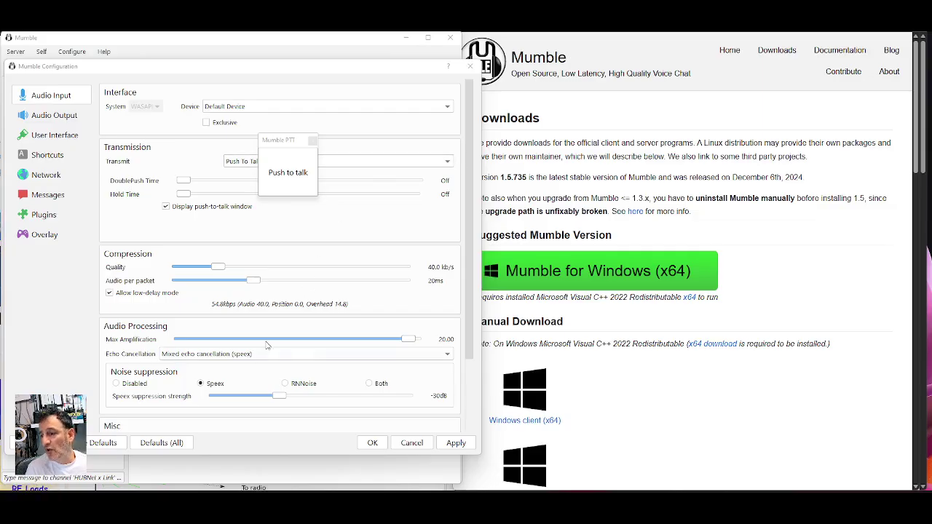
{"action": "left_click", "coordinate": [453, 442]}
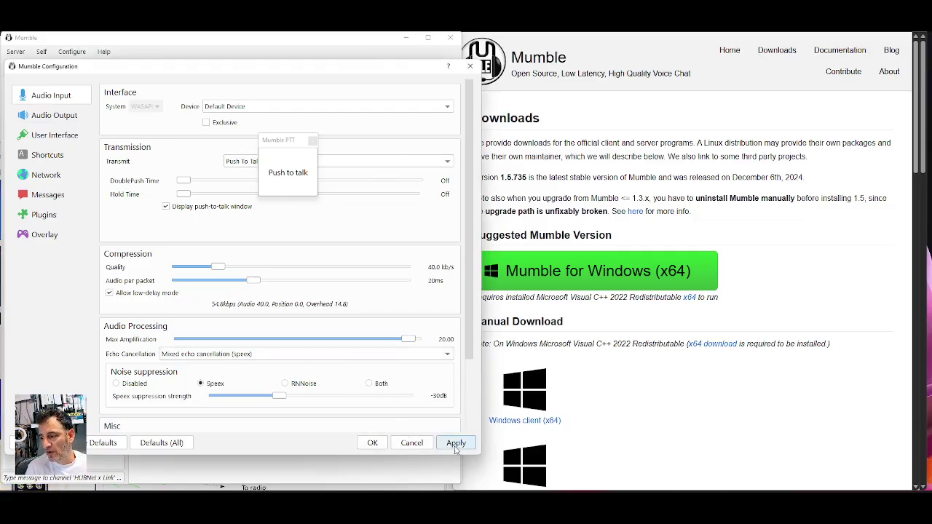
{"action": "left_click", "coordinate": [372, 443]}
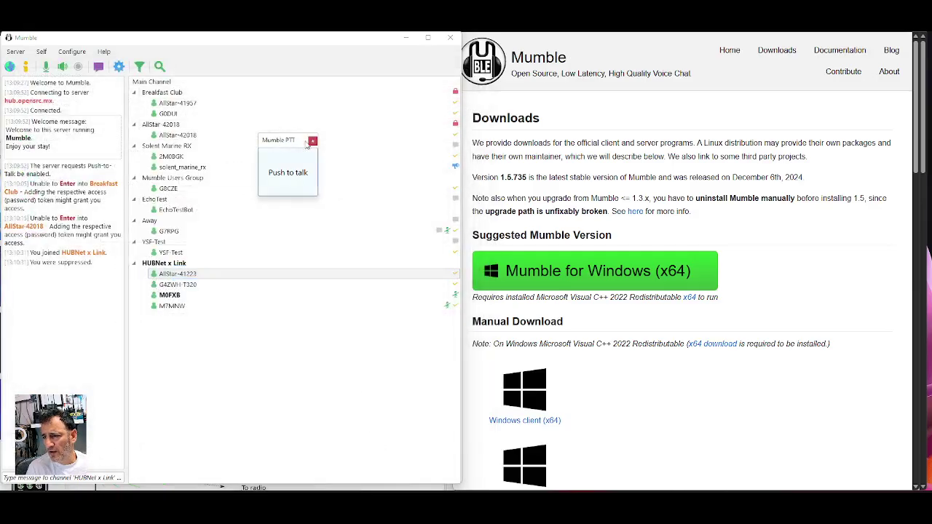
Step: Close the push-to-talk window, reopen the audio input settings and check the available transmit modes, keeping Push To Talk
{"action": "left_click", "coordinate": [313, 142]}
{"action": "left_click", "coordinate": [72, 52]}
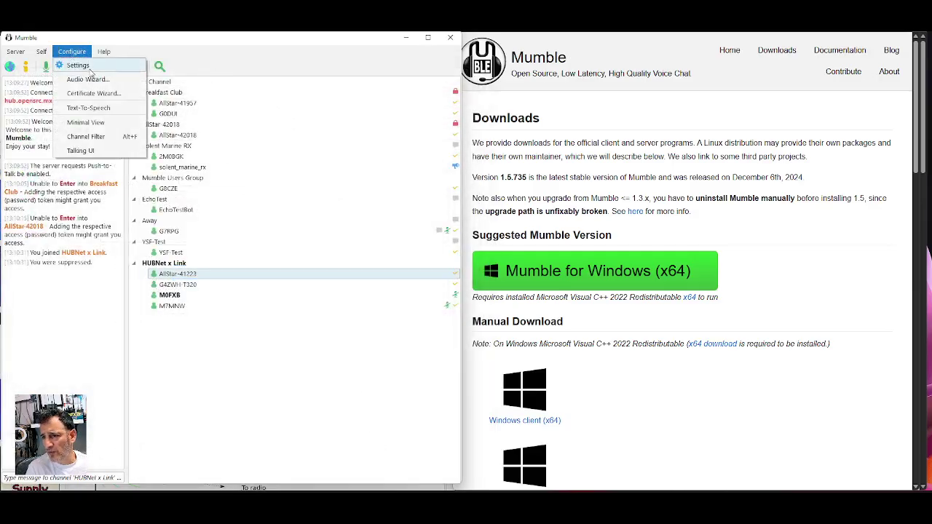
{"action": "left_click", "coordinate": [89, 69]}
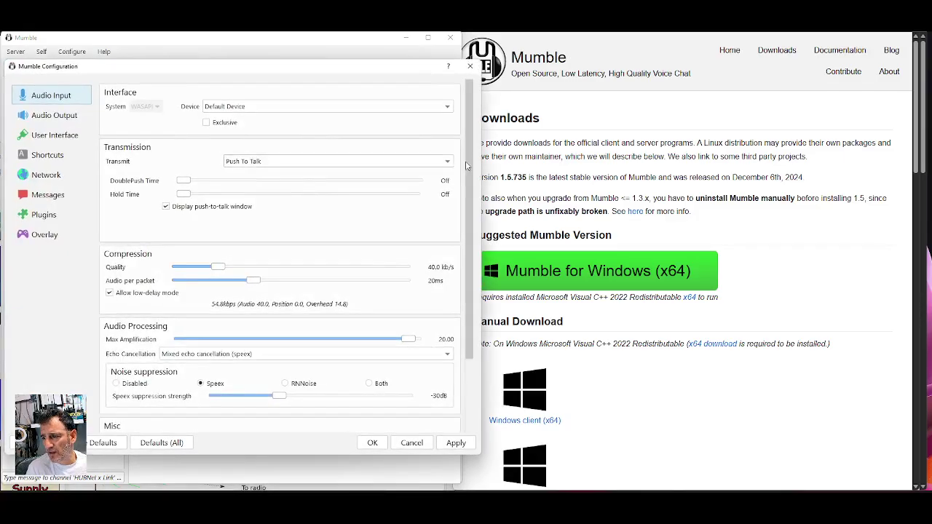
{"action": "left_click", "coordinate": [449, 166]}
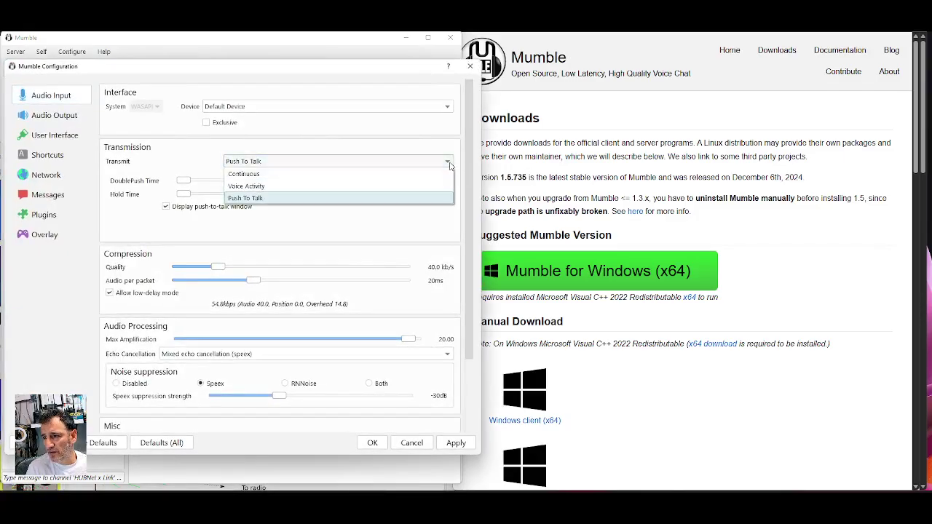
{"action": "left_click", "coordinate": [450, 164]}
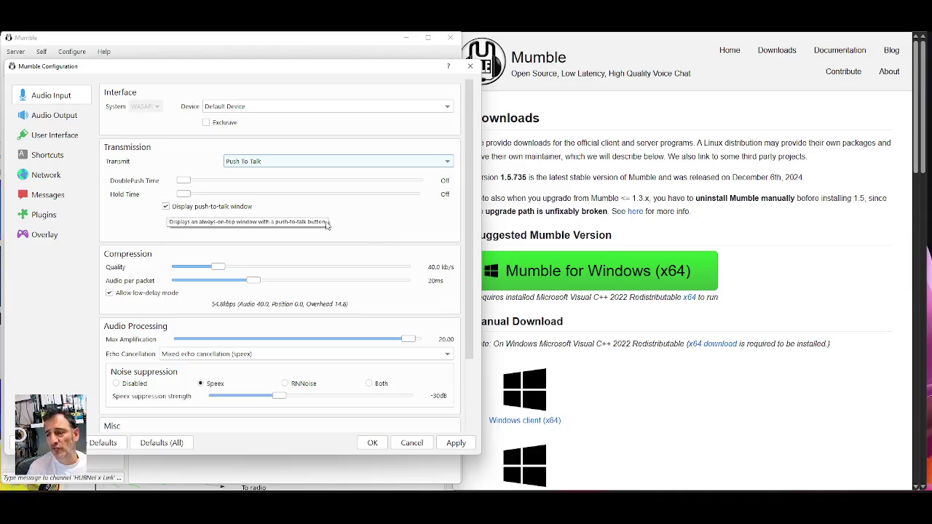
Step: Set the compression quality to 49.0 kb/s and the audio per packet to 10 ms, and save the configuration
{"action": "scroll", "coordinate": [376, 231], "scroll_direction": "down", "scroll_amount": 5}
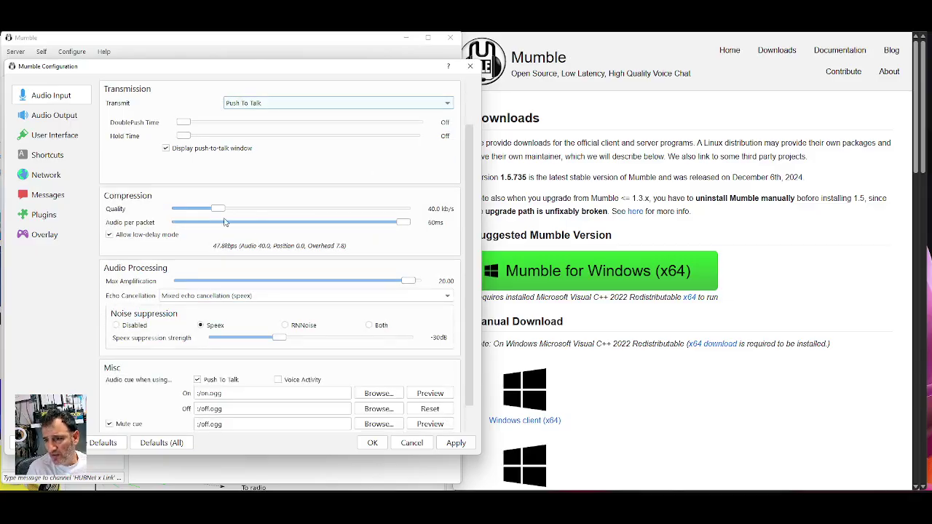
{"action": "scroll", "coordinate": [335, 232], "scroll_direction": "up", "scroll_amount": 3}
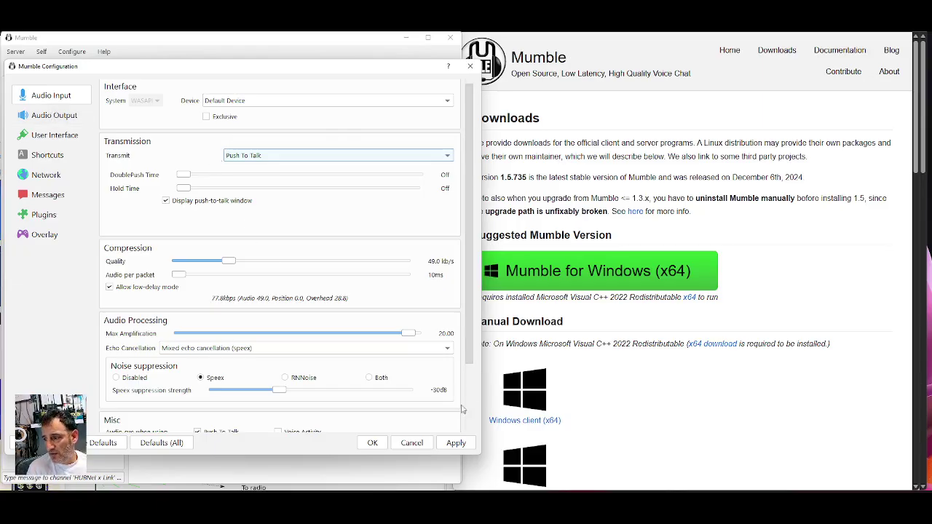
{"action": "left_click", "coordinate": [372, 442]}
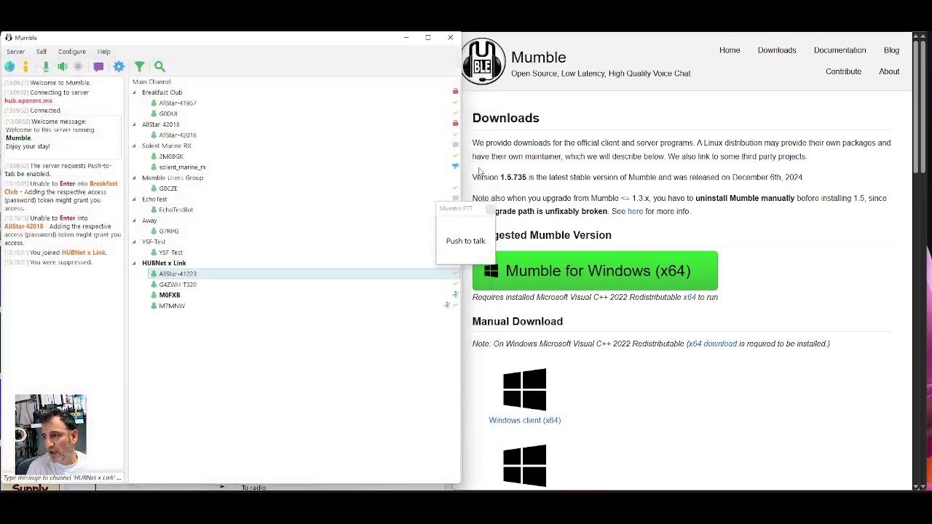
Step: Move the push-to-talk window back over the channel list and transmit with it
{"action": "left_click_drag", "start_coordinate": [460, 208], "coordinate": [309, 156]}
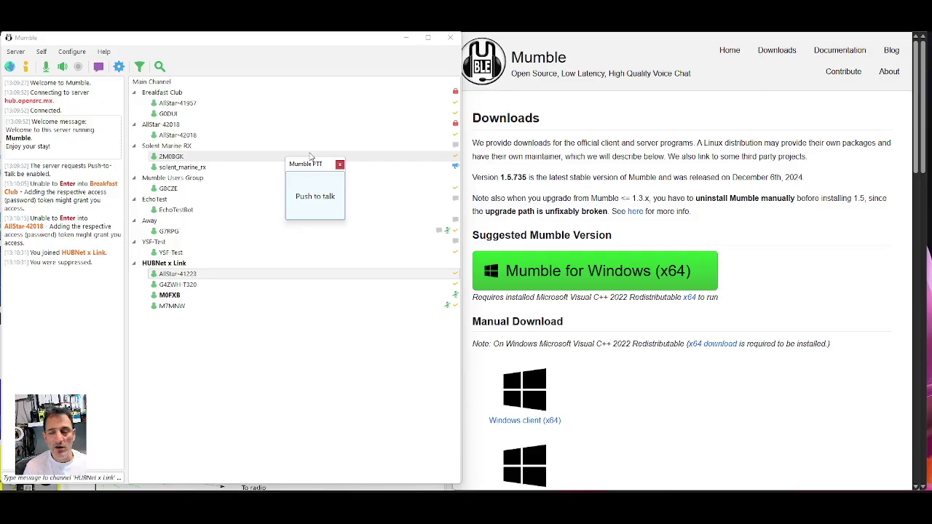
{"action": "left_click", "coordinate": [606, 259]}
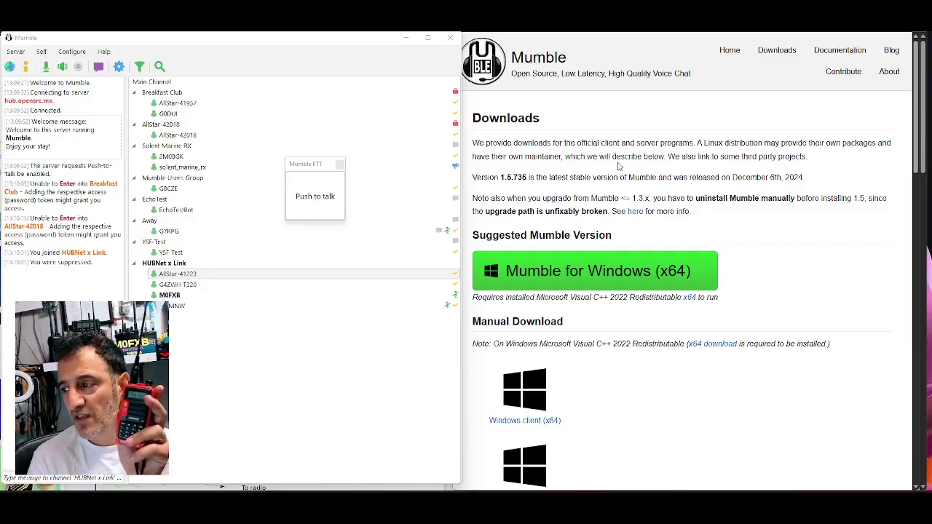
{"action": "left_click", "coordinate": [320, 197]}
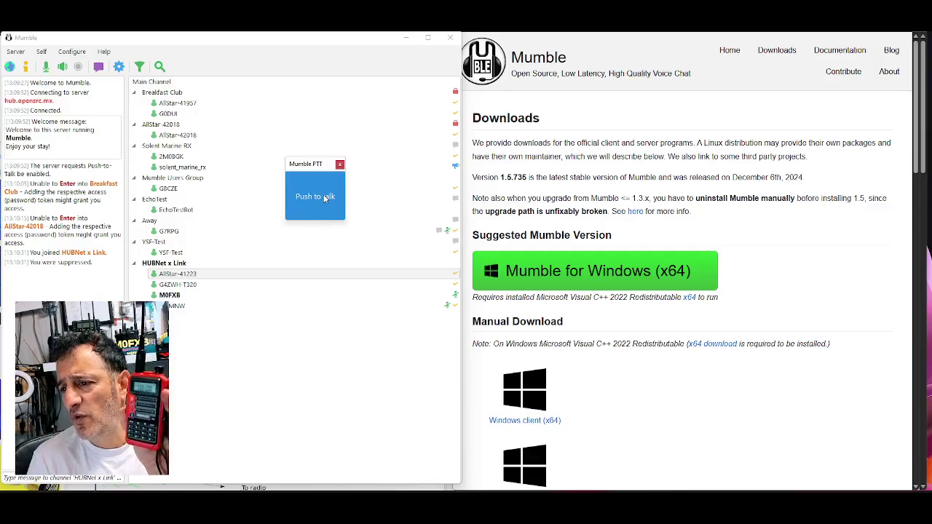
{"action": "left_click", "coordinate": [324, 197]}
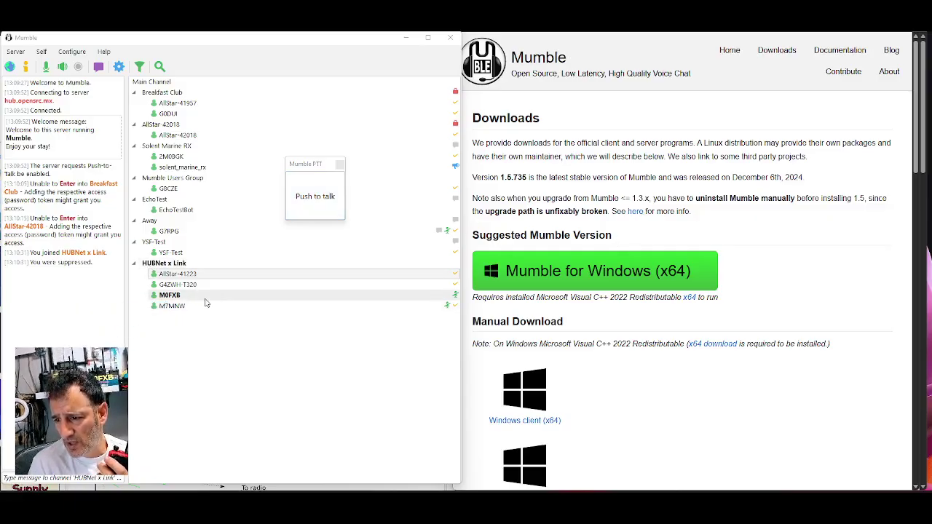
{"action": "left_click", "coordinate": [182, 284]}
{"action": "left_click", "coordinate": [175, 296]}
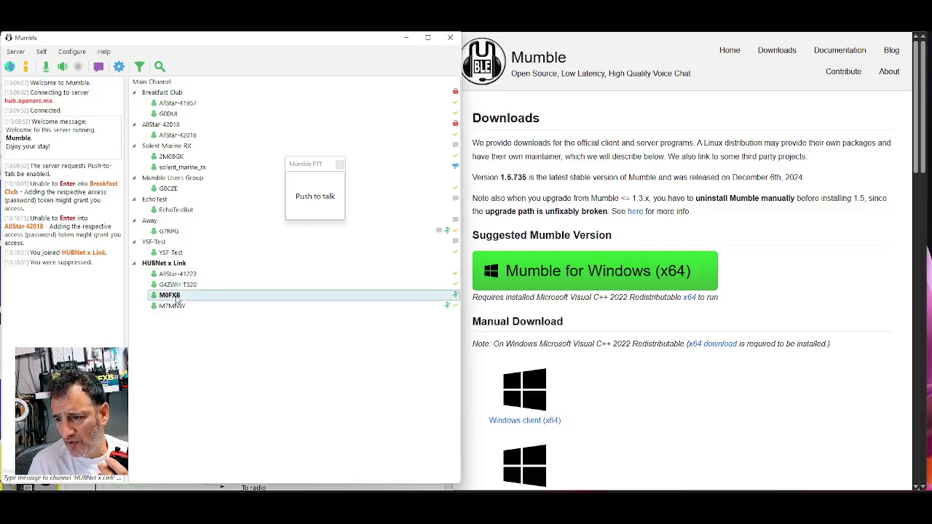
{"action": "double_click", "coordinate": [175, 296]}
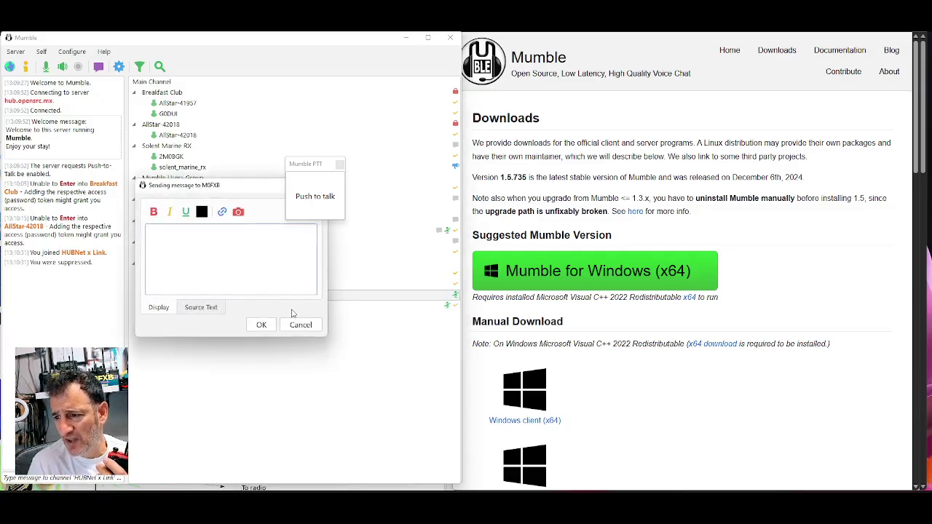
{"action": "left_click", "coordinate": [260, 325]}
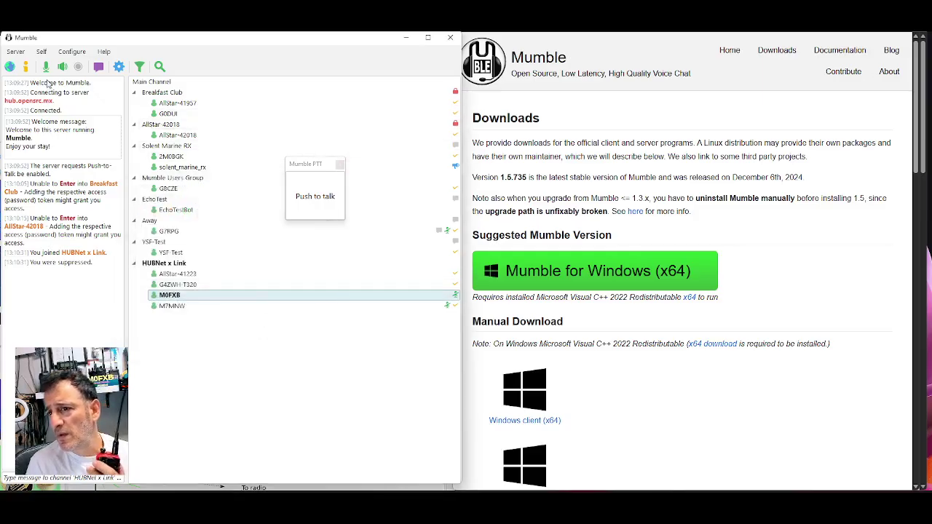
Step: Open the server connection list to view the favourite and public servers
{"action": "left_click", "coordinate": [14, 53]}
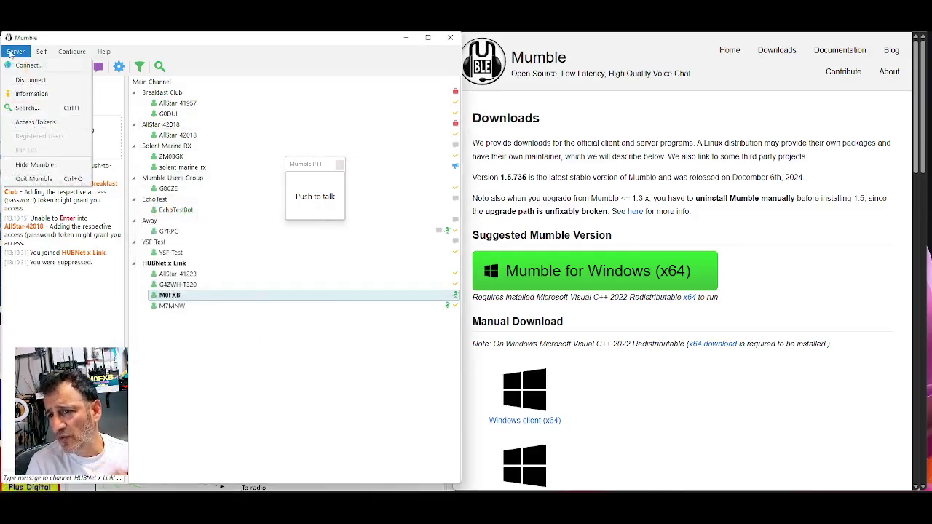
{"action": "left_click", "coordinate": [330, 103]}
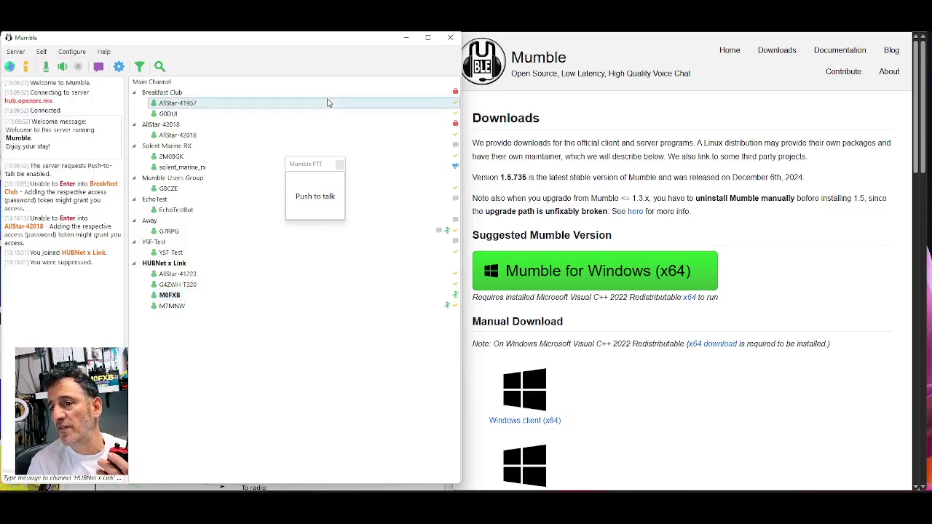
{"action": "left_click", "coordinate": [14, 52]}
{"action": "left_click", "coordinate": [23, 65]}
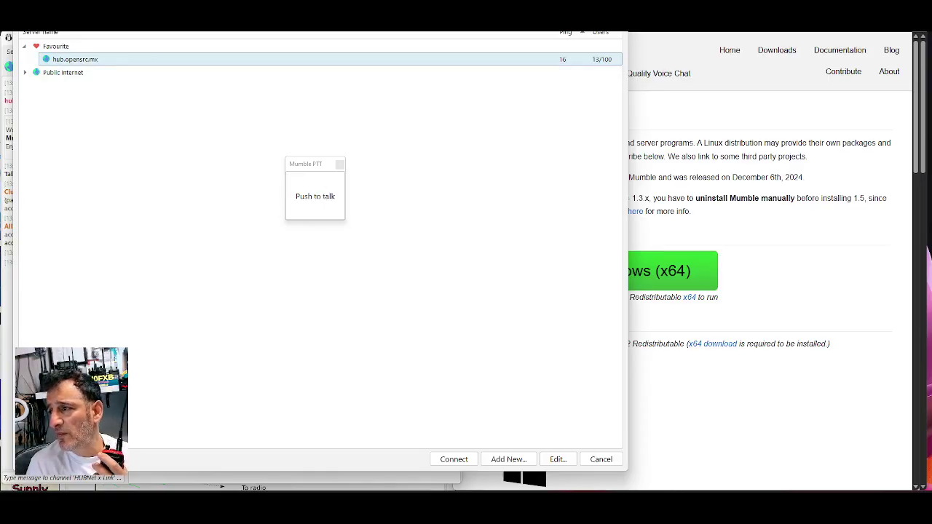
Step: Connect to the favourite server hub.opensrc.mx and transmit briefly with push-to-talk in the Main Channel
{"action": "left_click", "coordinate": [450, 460]}
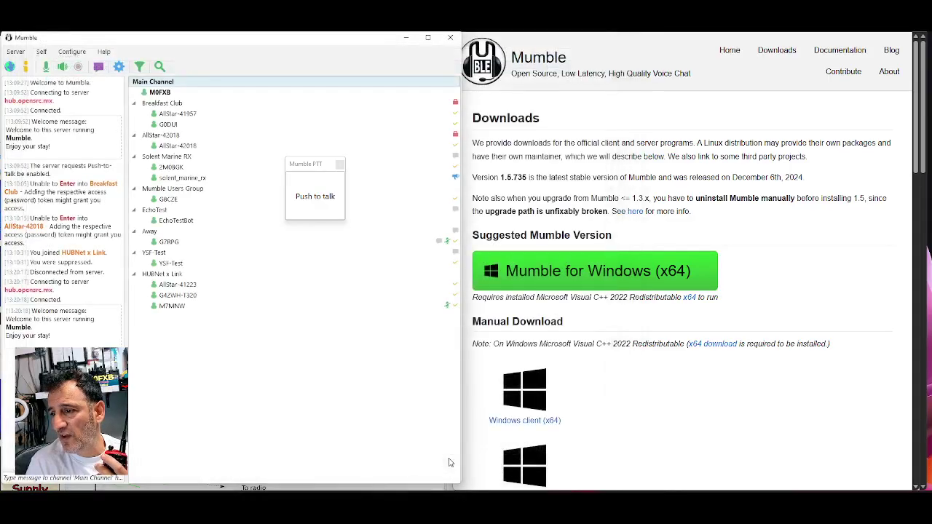
{"action": "left_click", "coordinate": [311, 192]}
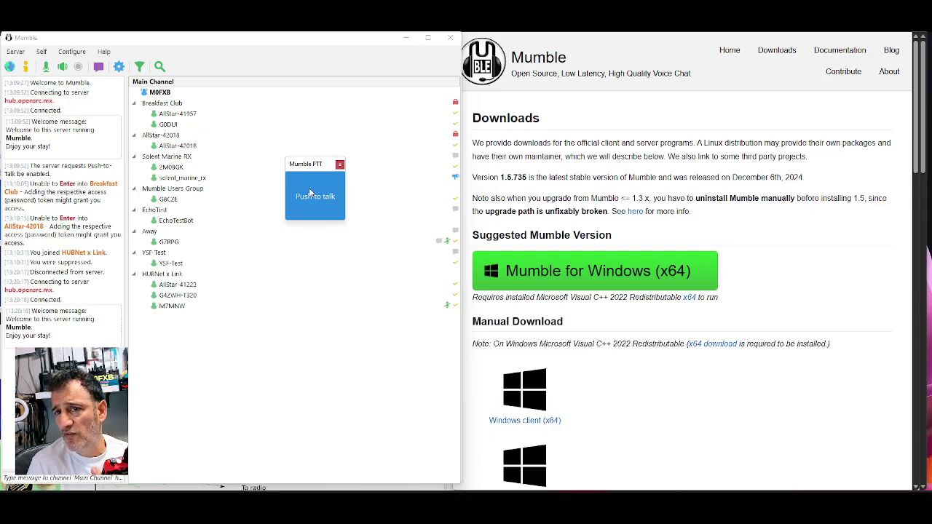
{"action": "left_click", "coordinate": [311, 191]}
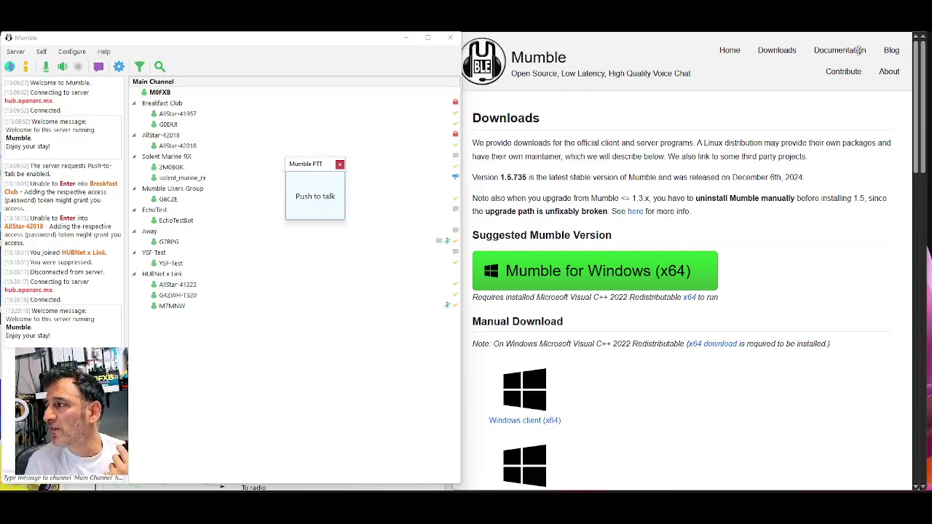
{"action": "left_click", "coordinate": [662, 62]}
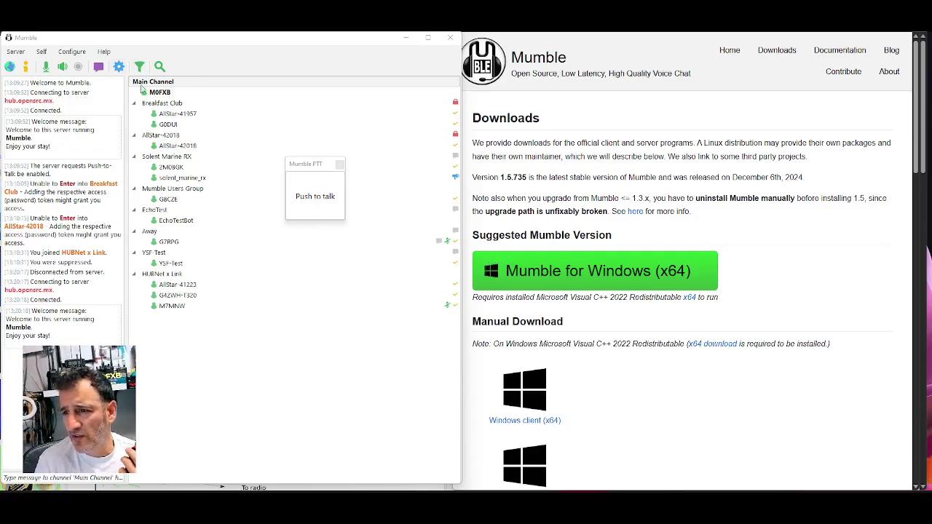
Step: Try to join the Breakfast Club channel through its AllStar user, and join HUBNet x Link through the AllStar user there
{"action": "right_click", "coordinate": [176, 118]}
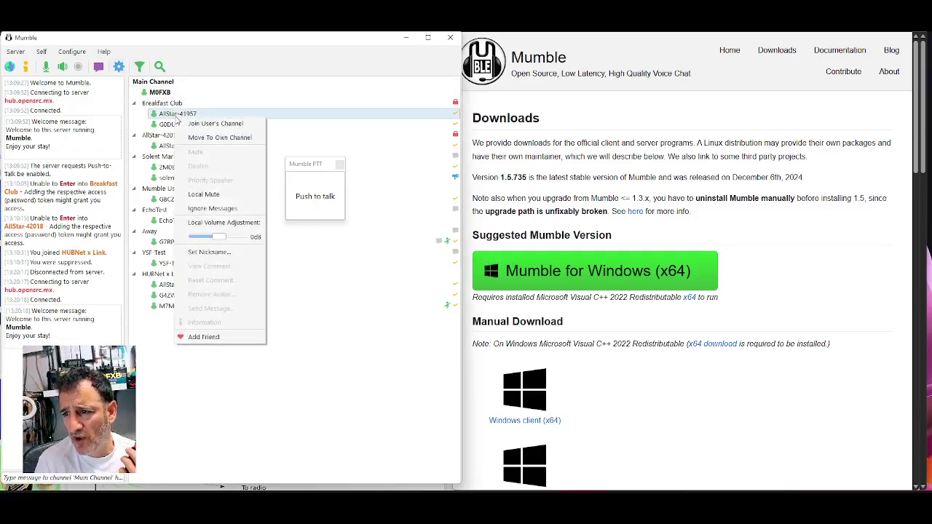
{"action": "left_click", "coordinate": [202, 125]}
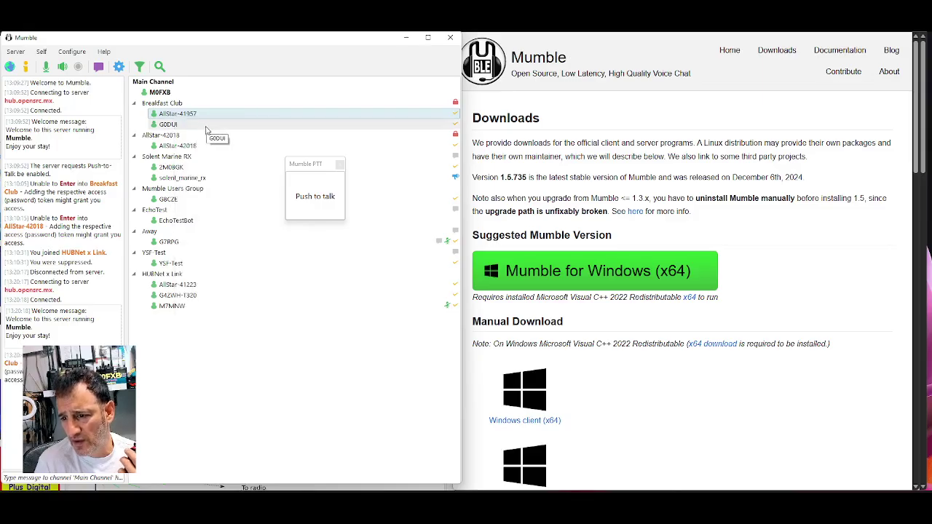
{"action": "left_click", "coordinate": [195, 286]}
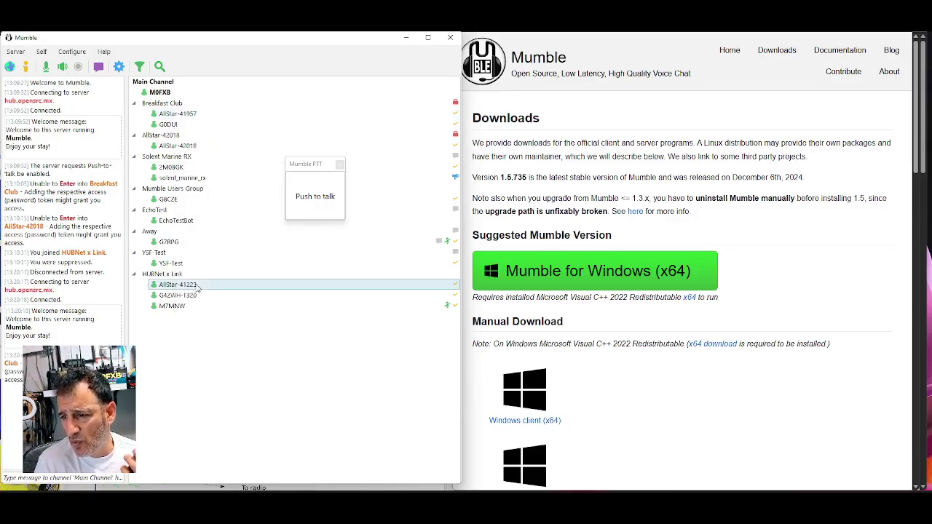
{"action": "right_click", "coordinate": [197, 286]}
{"action": "left_click", "coordinate": [222, 295]}
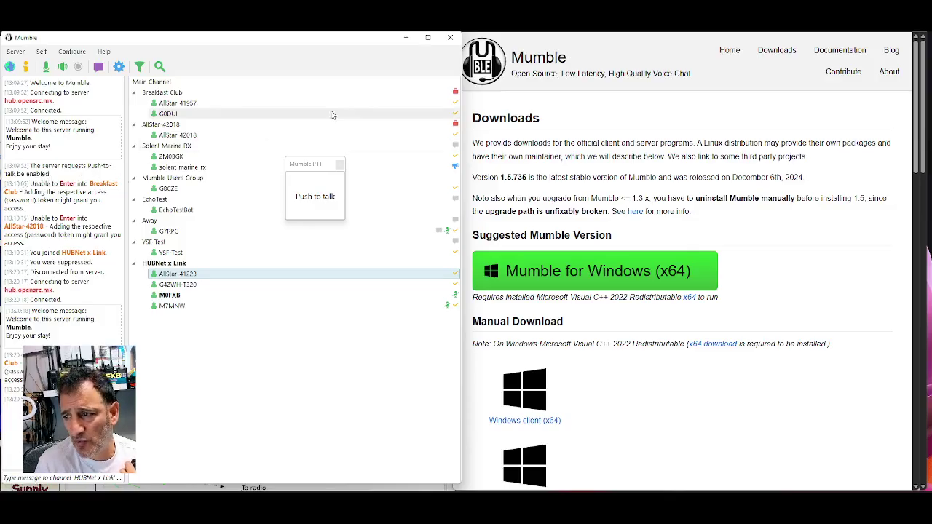
Step: Close the push-to-talk window, open the audio input settings and review the available input devices and transmit modes, leaving both selections as they are
{"action": "left_click", "coordinate": [340, 165]}
{"action": "left_click", "coordinate": [80, 55]}
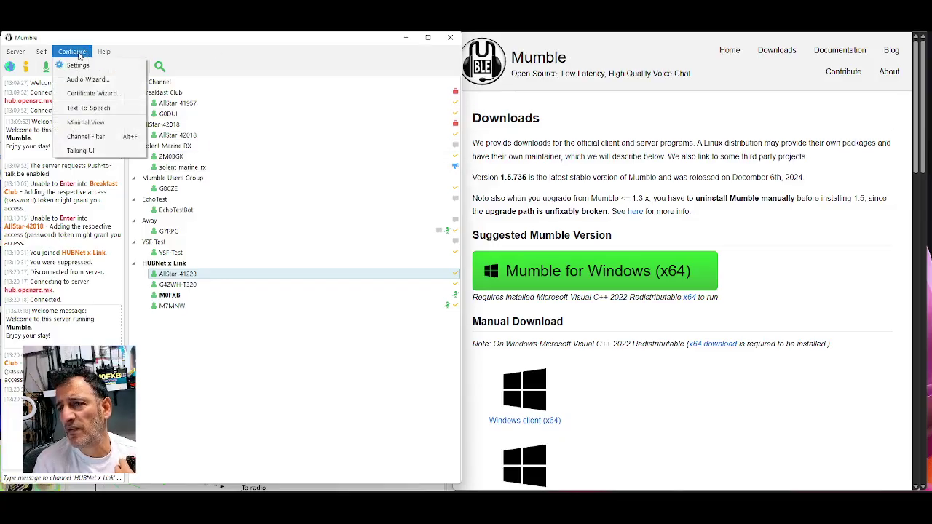
{"action": "left_click", "coordinate": [74, 66]}
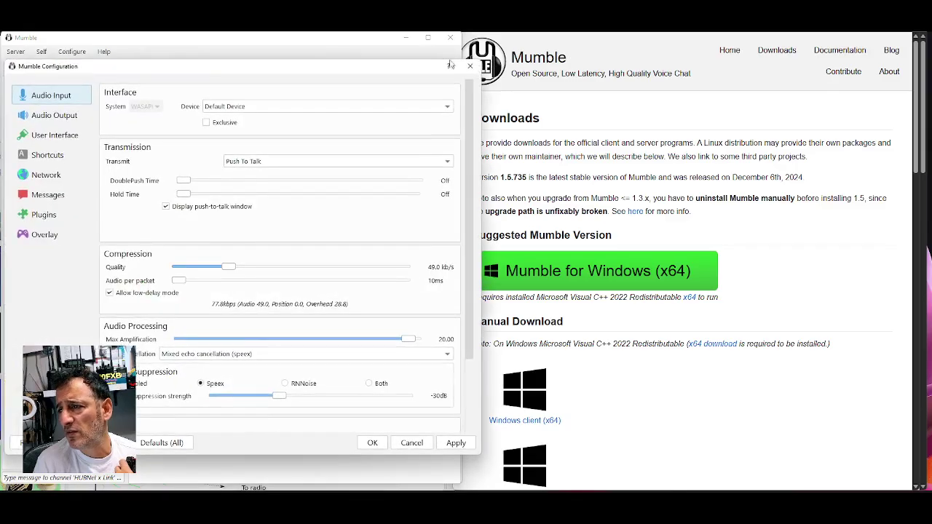
{"action": "left_click", "coordinate": [616, 67]}
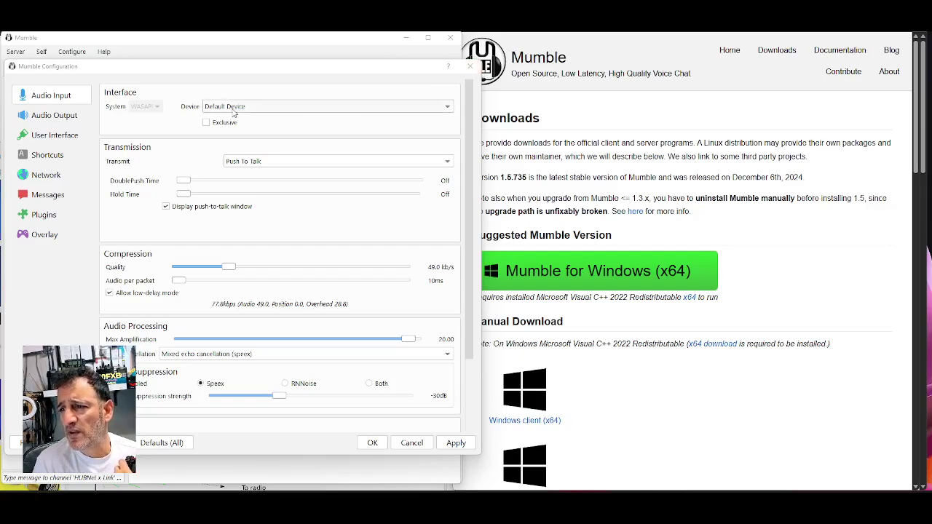
{"action": "left_click", "coordinate": [448, 107]}
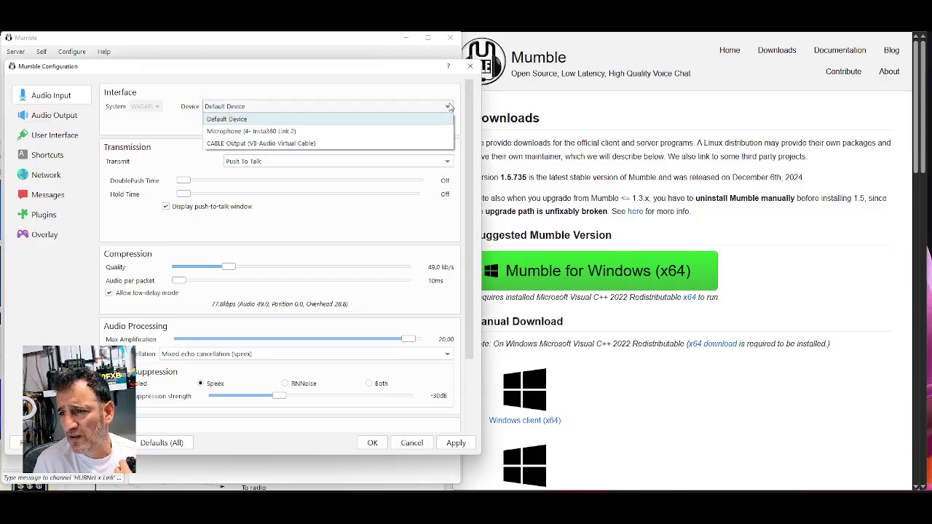
{"action": "left_click", "coordinate": [447, 107]}
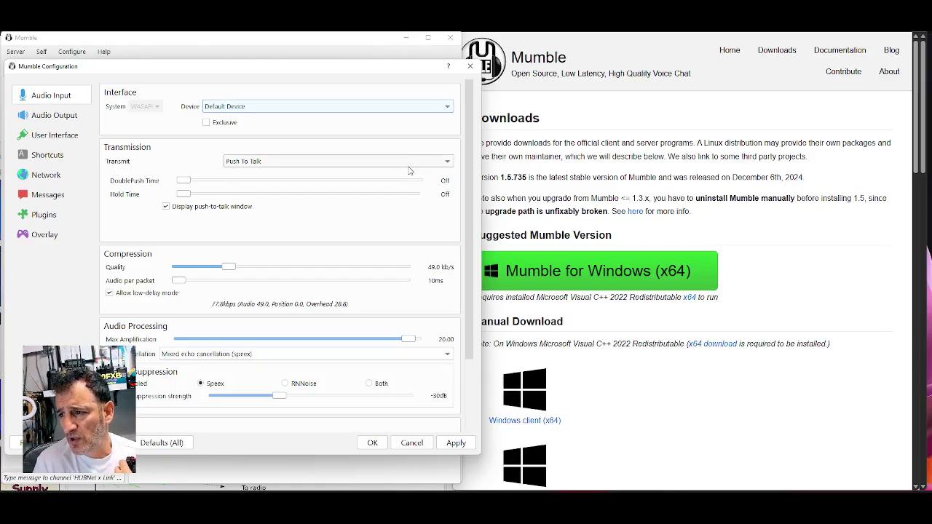
{"action": "left_click", "coordinate": [447, 161]}
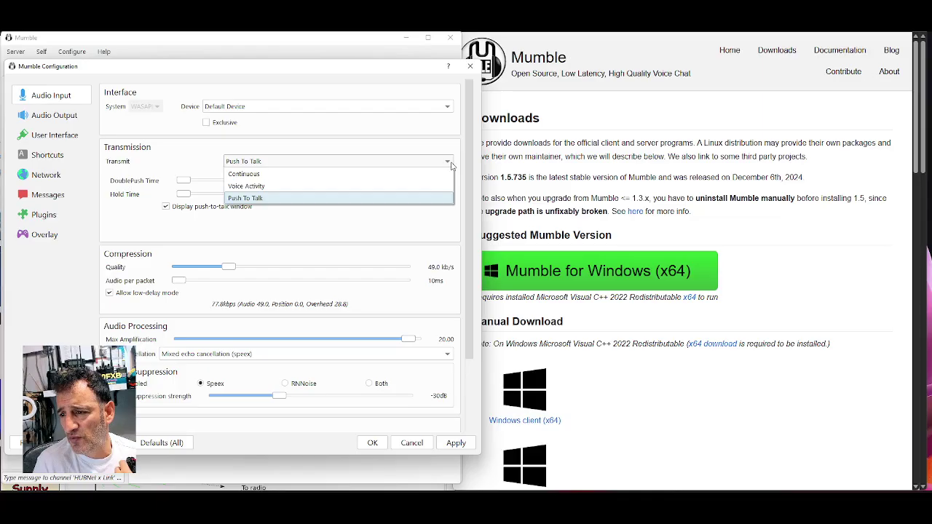
{"action": "left_click", "coordinate": [451, 164]}
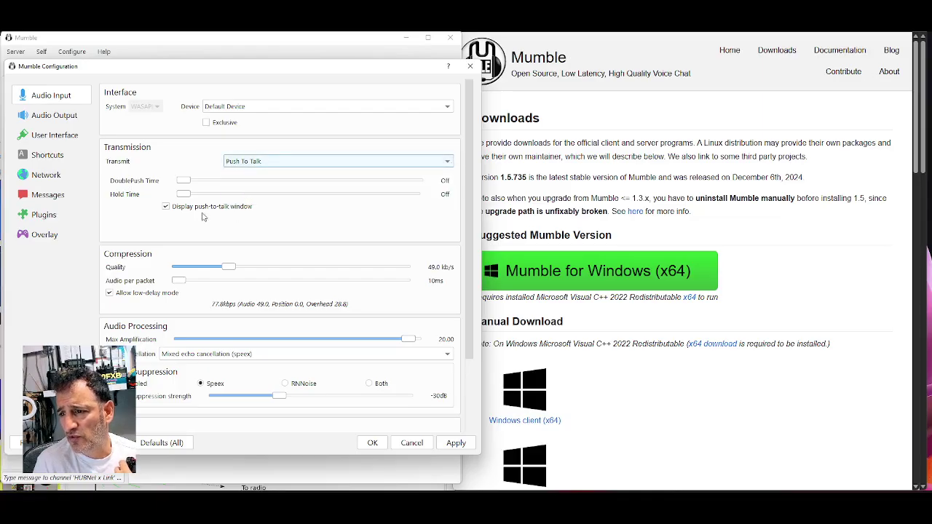
Step: Set DoublePush Time to 217 ms, Hold Time to 1087 ms and compression quality to 82.0 kb/s, and save the configuration
{"action": "left_click_drag", "start_coordinate": [184, 194], "coordinate": [231, 189]}
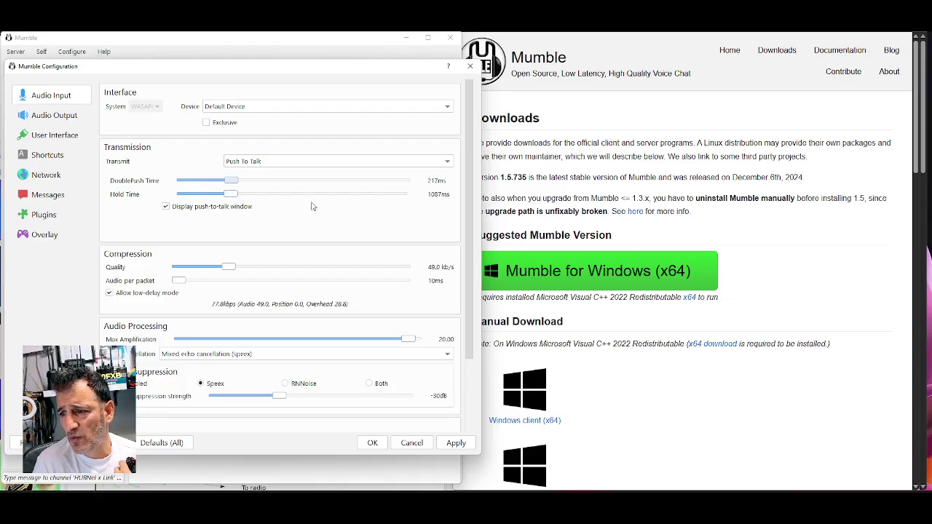
{"action": "scroll", "coordinate": [347, 237], "scroll_direction": "down", "scroll_amount": 2}
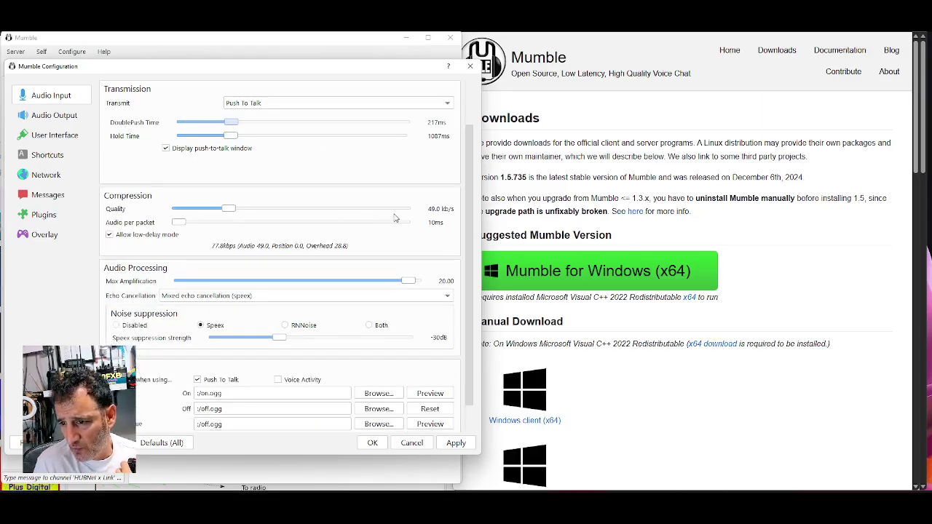
{"action": "scroll", "coordinate": [395, 218], "scroll_direction": "down", "scroll_amount": 1}
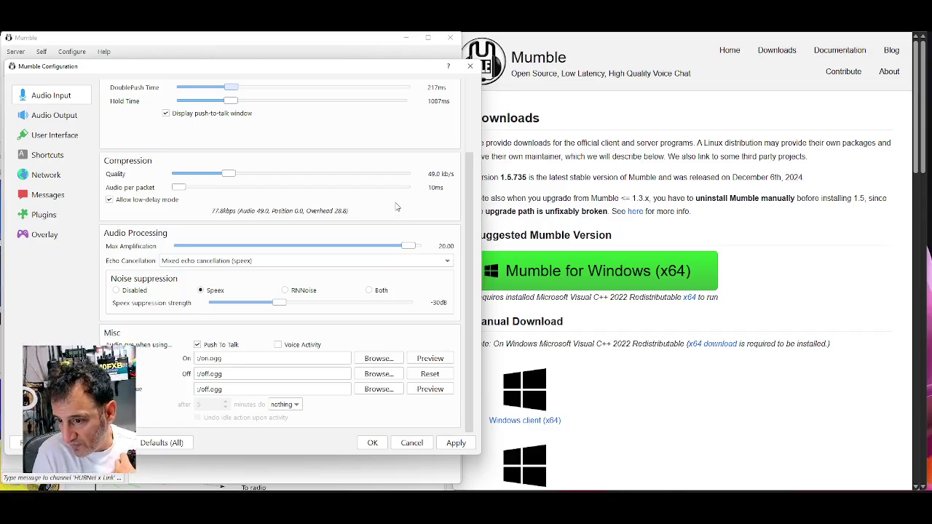
{"action": "scroll", "coordinate": [397, 208], "scroll_direction": "up", "scroll_amount": 6}
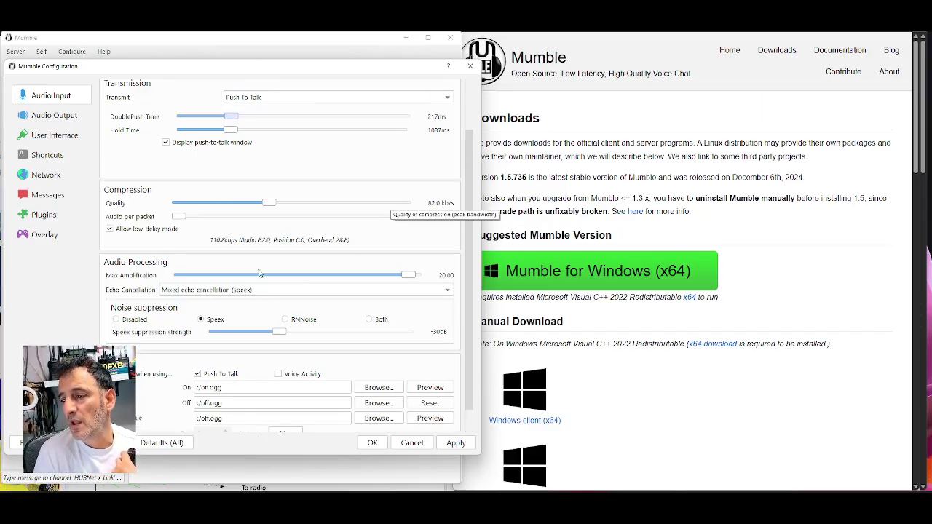
{"action": "left_click", "coordinate": [456, 442]}
{"action": "left_click", "coordinate": [373, 443]}
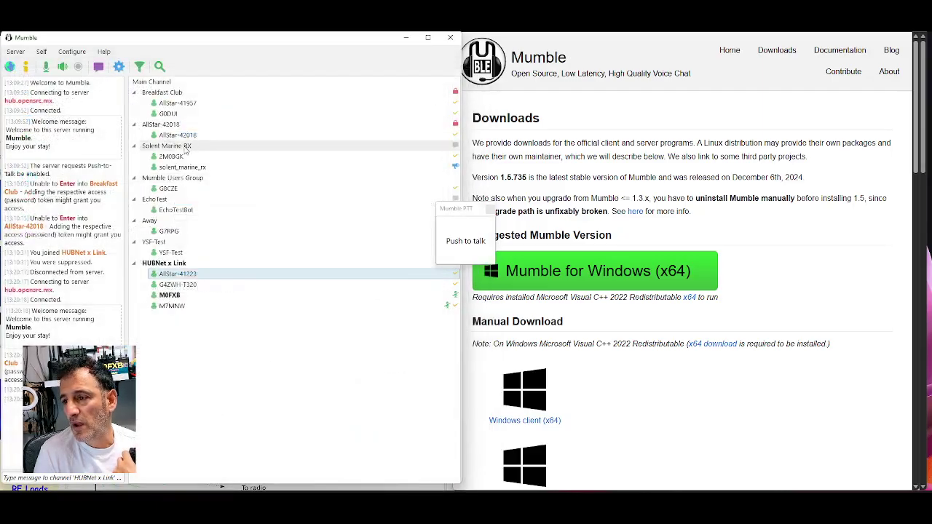
Step: Reposition the push-to-talk window over the channel list and transmit in the HUBNet x Link channel
{"action": "left_click_drag", "start_coordinate": [470, 244], "coordinate": [352, 215]}
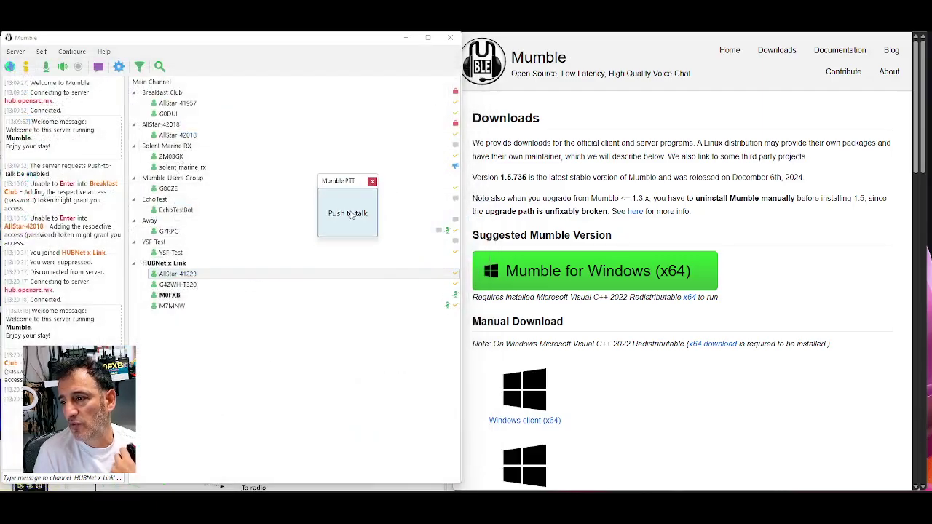
{"action": "left_click", "coordinate": [352, 214]}
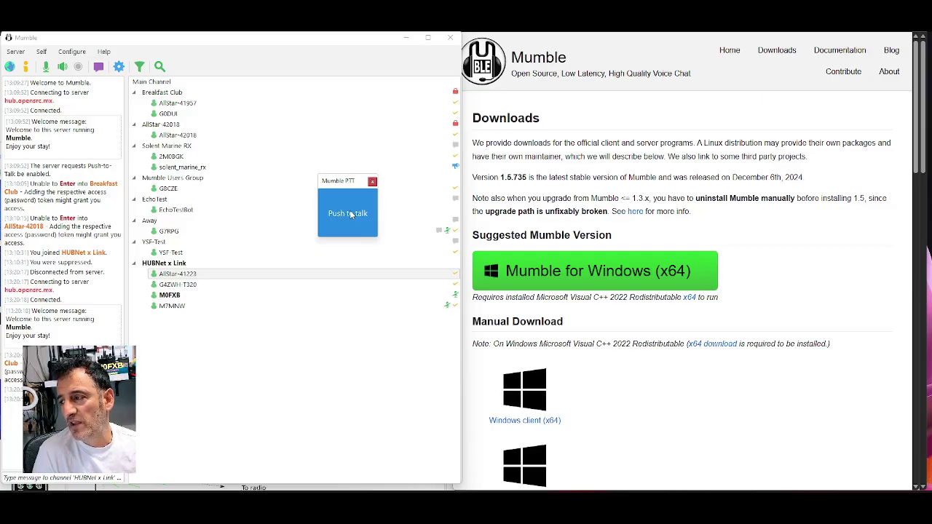
{"action": "left_click_drag", "start_coordinate": [352, 214], "coordinate": [349, 203]}
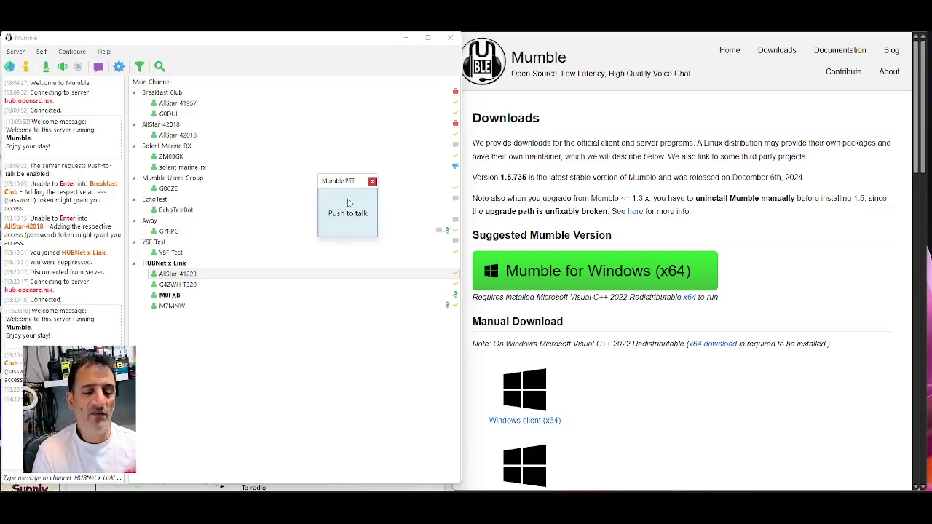
Step: Switch to the browser and look through the Mumble downloads page from the Windows client down to the Android client links
{"action": "left_click", "coordinate": [617, 66]}
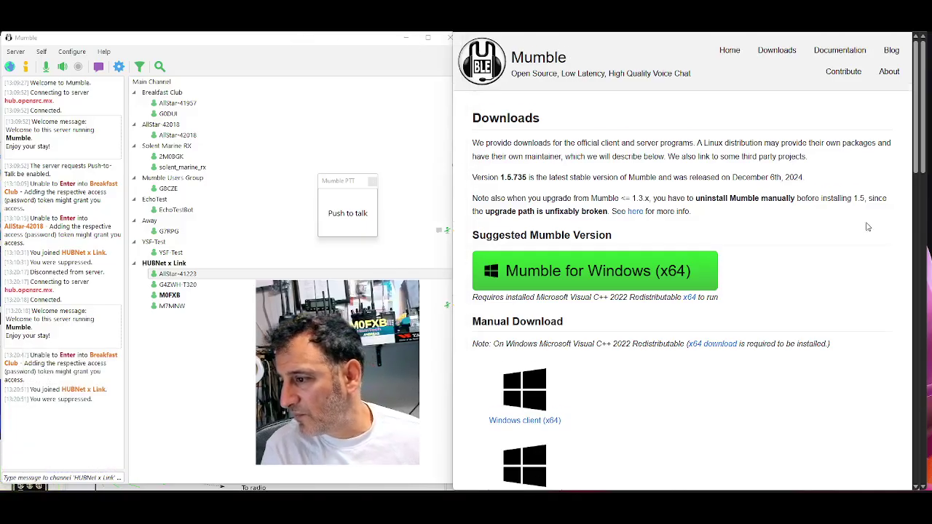
{"action": "scroll", "coordinate": [866, 227], "scroll_direction": "down", "scroll_amount": 2}
{"action": "scroll", "coordinate": [867, 222], "scroll_direction": "down", "scroll_amount": 1}
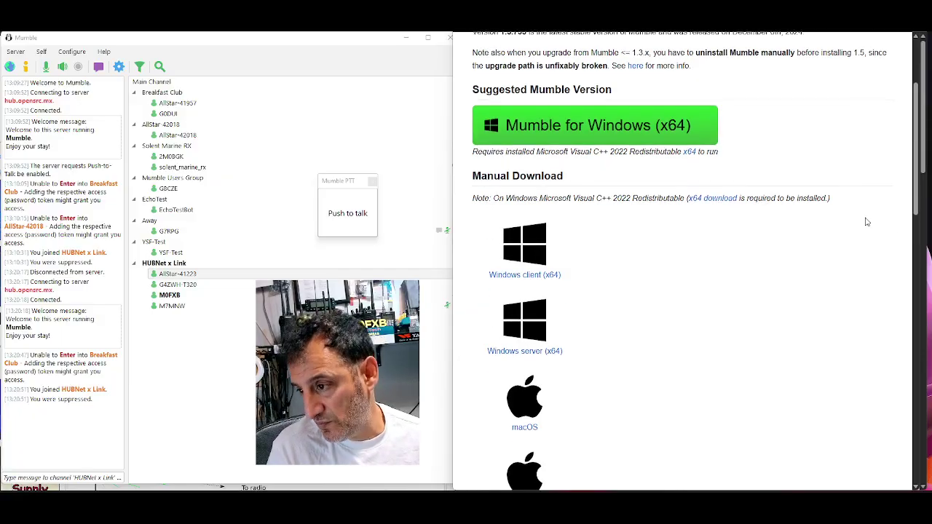
{"action": "scroll", "coordinate": [859, 220], "scroll_direction": "down", "scroll_amount": 2}
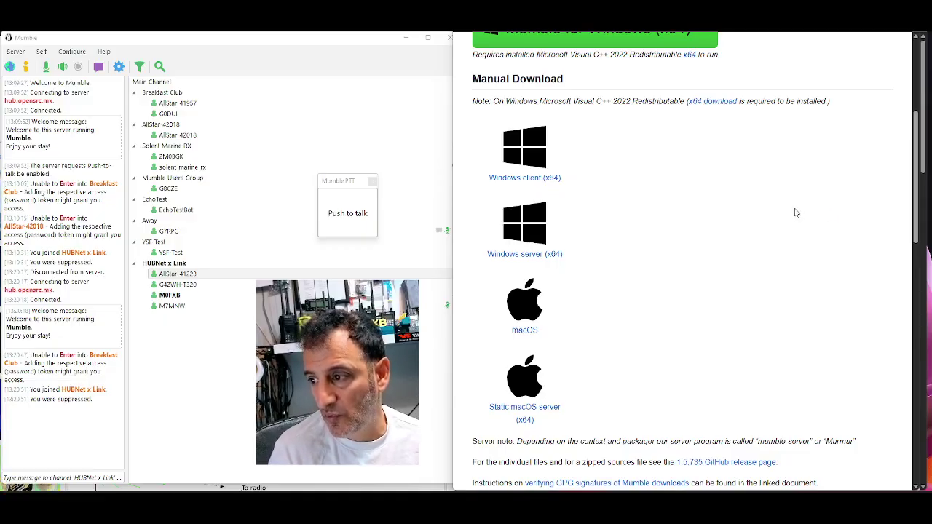
{"action": "scroll", "coordinate": [796, 212], "scroll_direction": "down", "scroll_amount": 3}
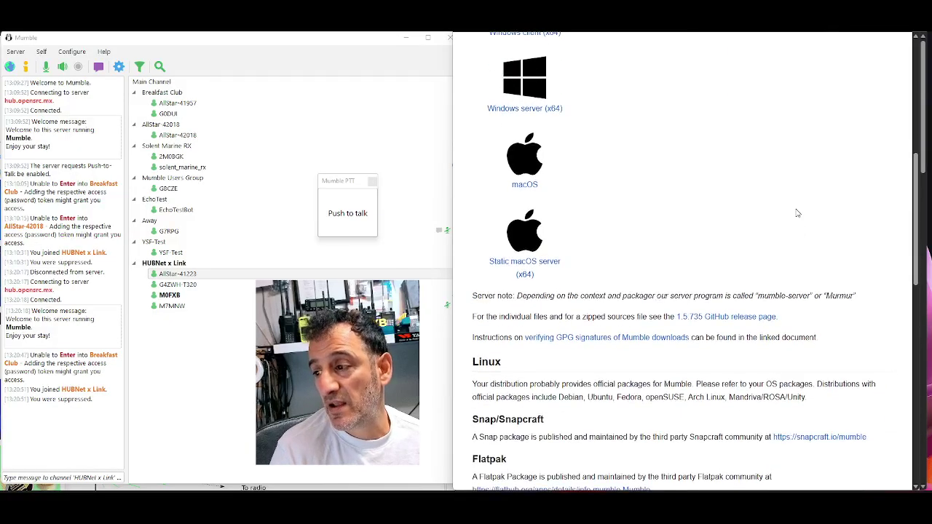
{"action": "scroll", "coordinate": [797, 213], "scroll_direction": "down", "scroll_amount": 2}
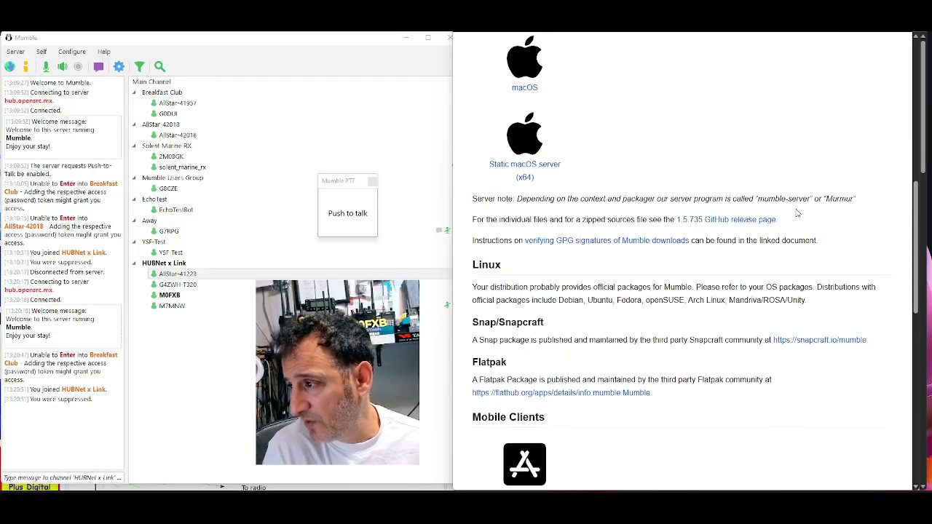
{"action": "scroll", "coordinate": [798, 212], "scroll_direction": "down", "scroll_amount": 5}
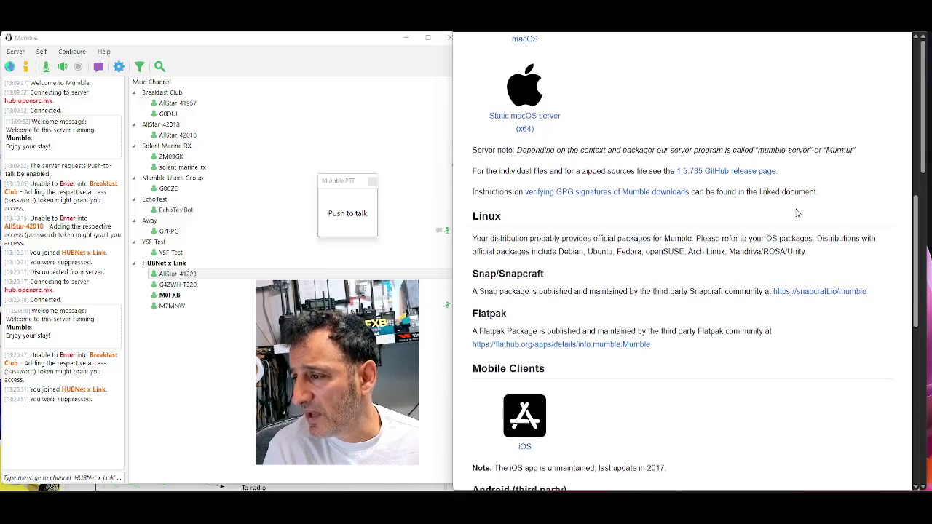
{"action": "scroll", "coordinate": [796, 212], "scroll_direction": "down", "scroll_amount": 3}
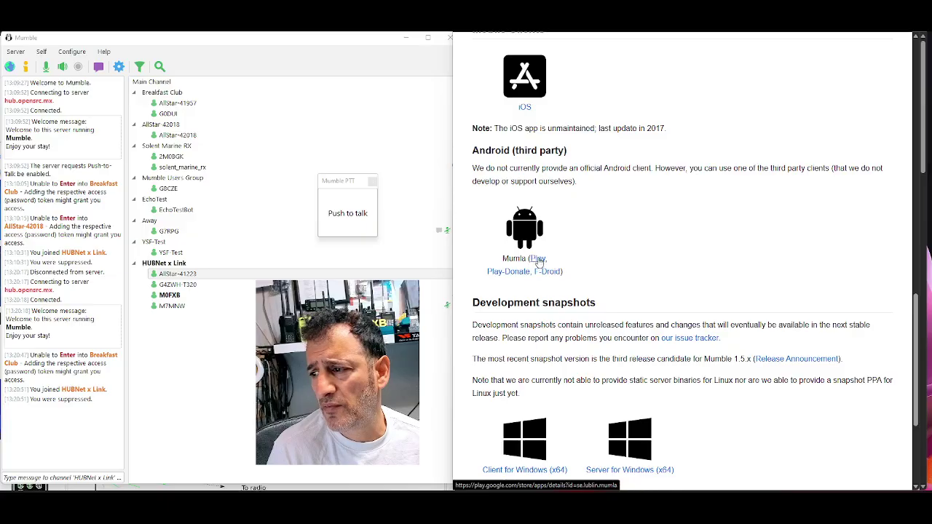
Step: View the Mumla Android client's Google Play page, its Play donation version and its F-Droid page from the download links
{"action": "left_click", "coordinate": [539, 261]}
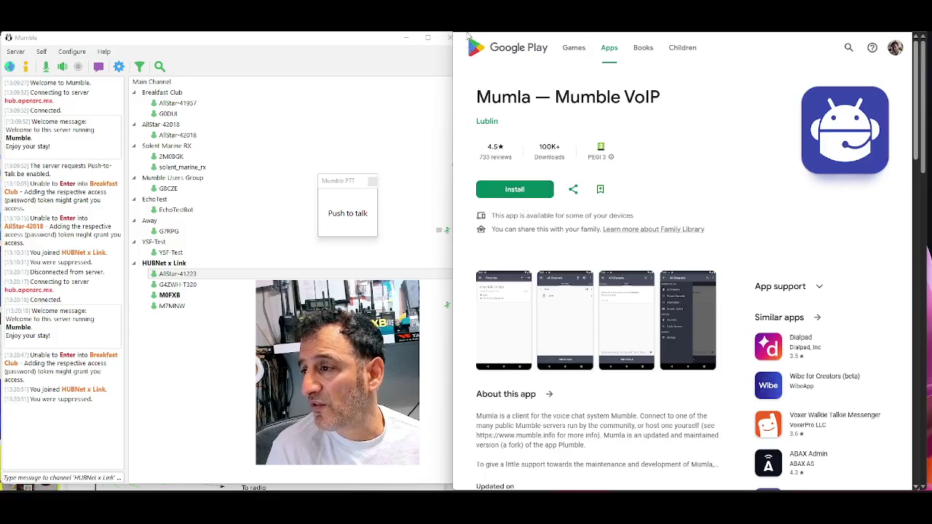
{"action": "key", "text": "alt+Left"}
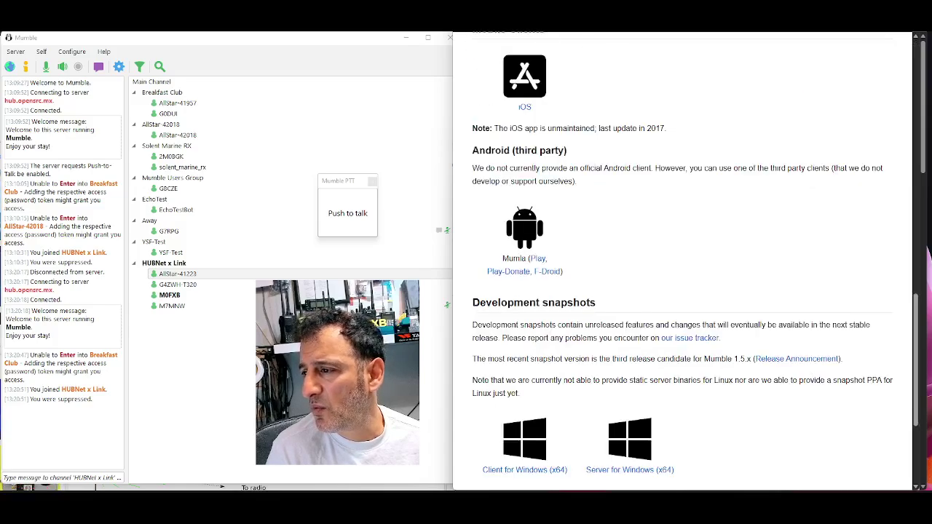
{"action": "left_click", "coordinate": [505, 273]}
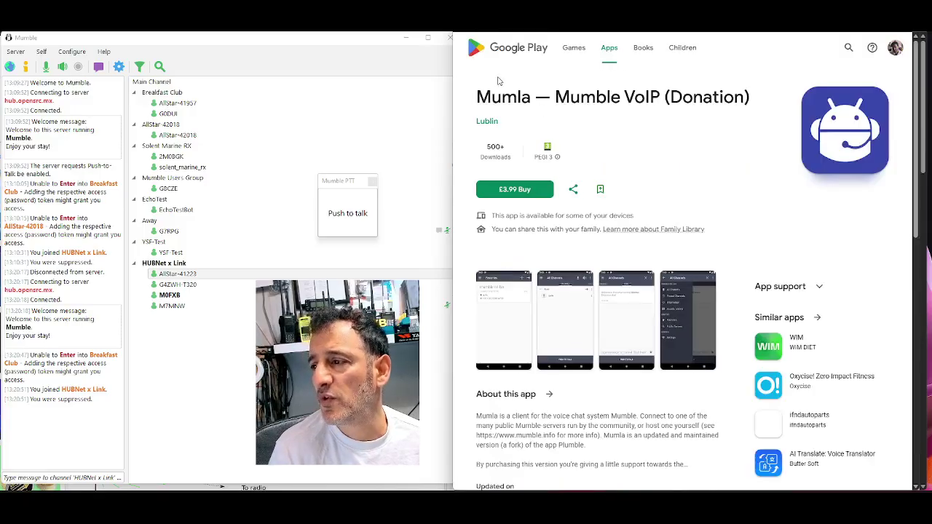
{"action": "key", "text": "alt+Left"}
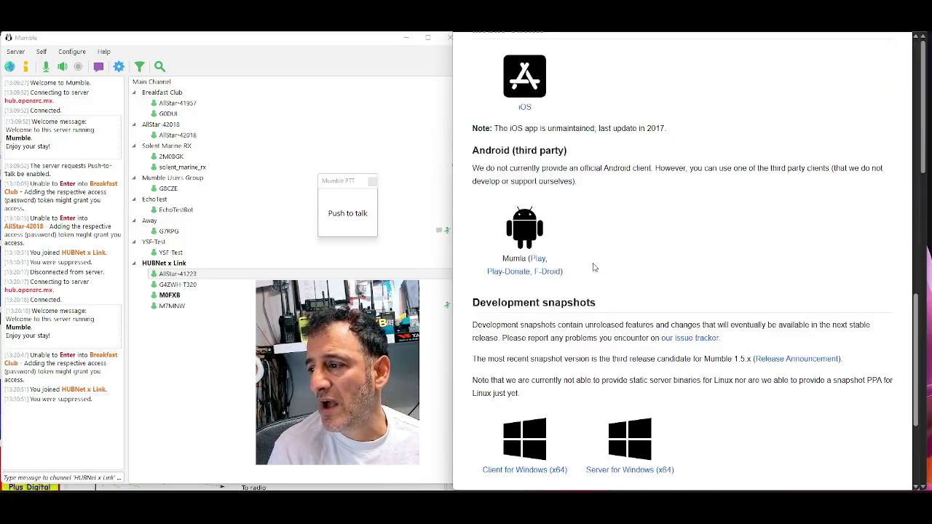
{"action": "left_click", "coordinate": [556, 271]}
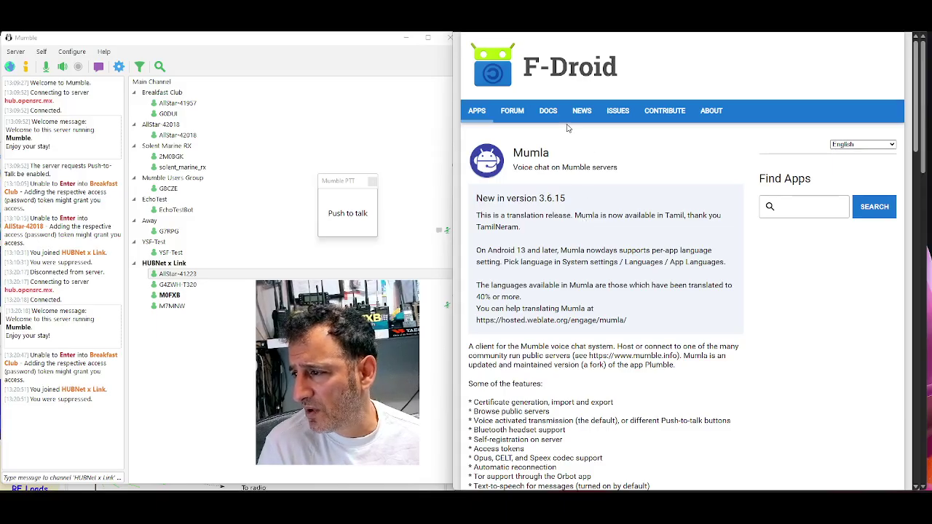
Step: Return to the downloads page, switch to Mumla on the mirrored Android phone, and label the new server hub.opensrc.mx
{"action": "key", "text": "alt+Left"}
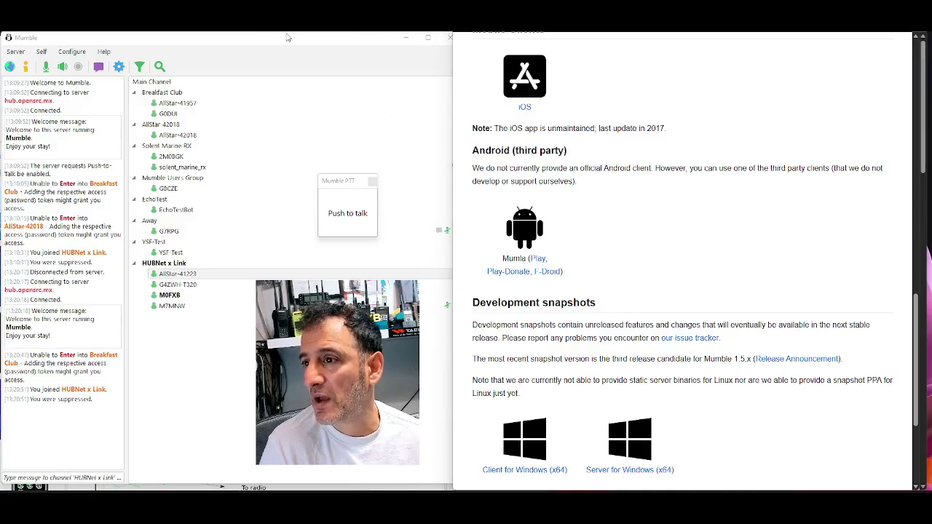
{"action": "key", "text": "alt+Tab"}
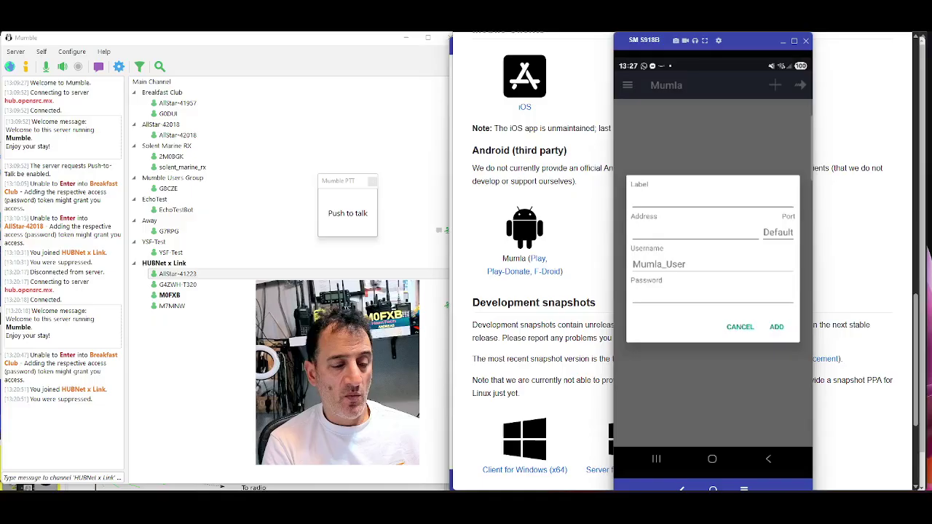
{"action": "left_click", "coordinate": [712, 198]}
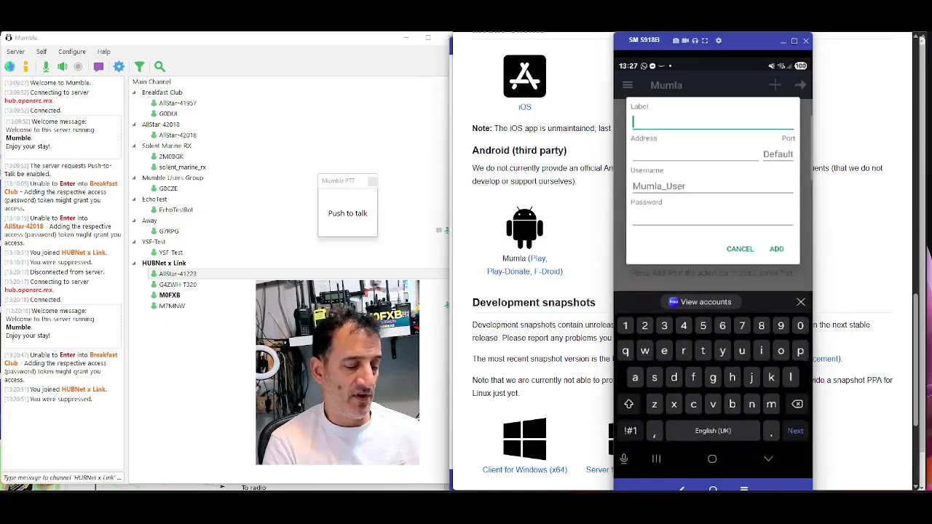
{"action": "type", "text": "hub"}
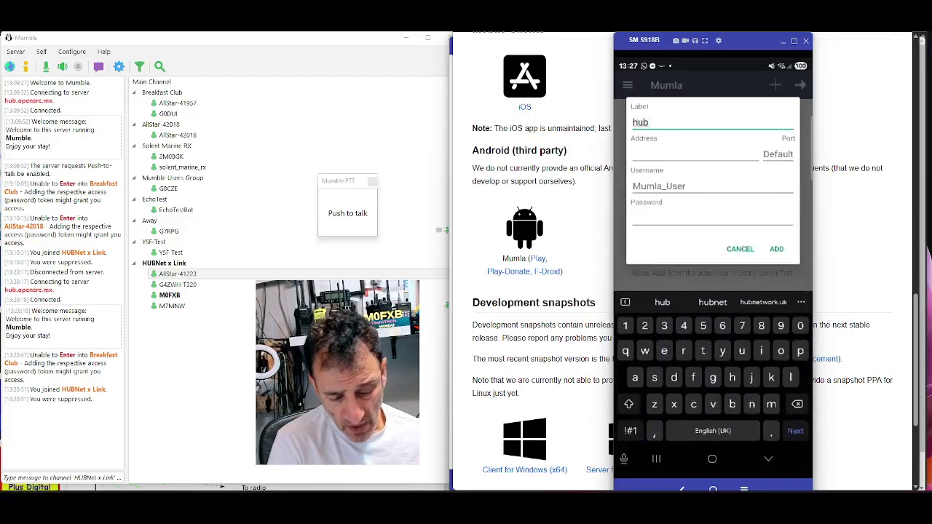
{"action": "type", "text": "."}
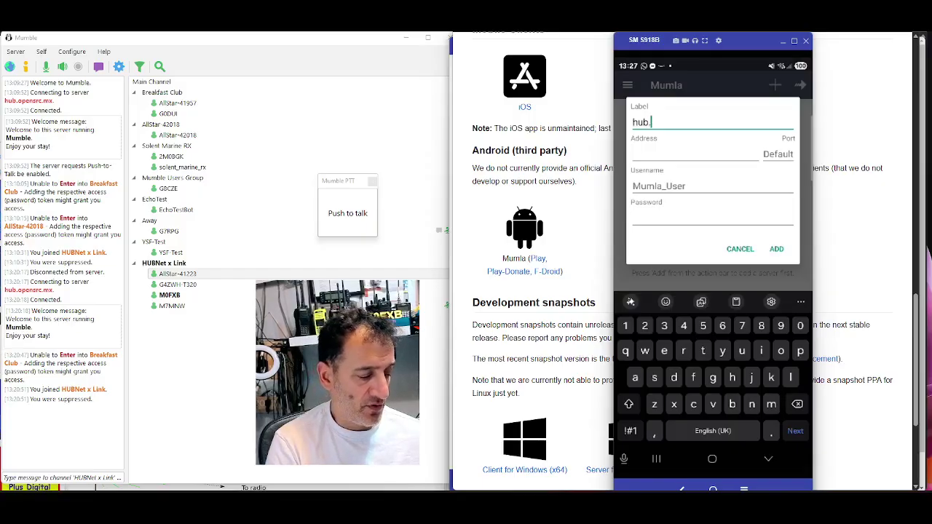
{"action": "type", "text": "open"}
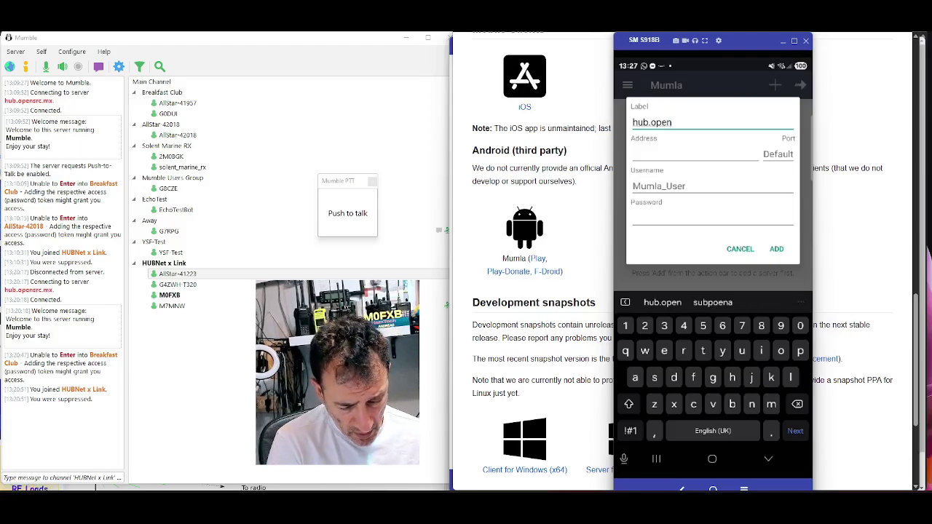
{"action": "type", "text": "src"}
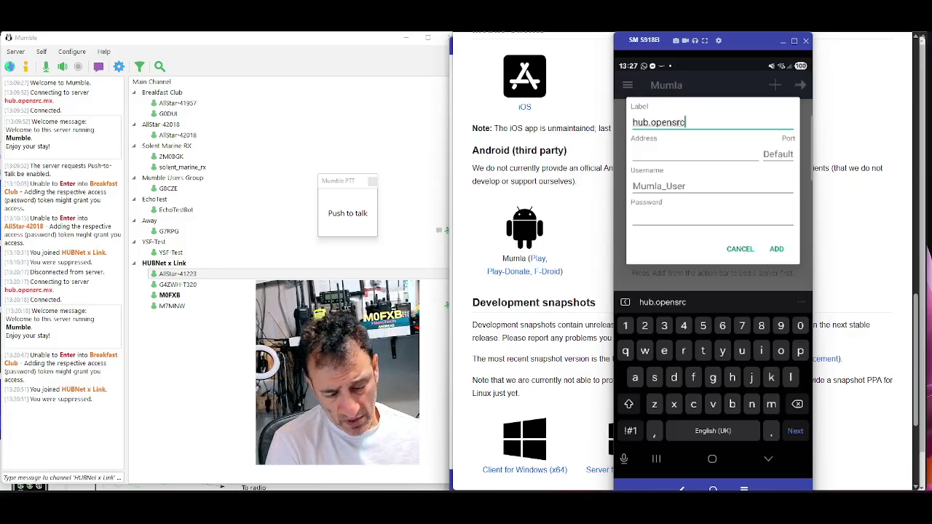
{"action": "type", "text": ".m"}
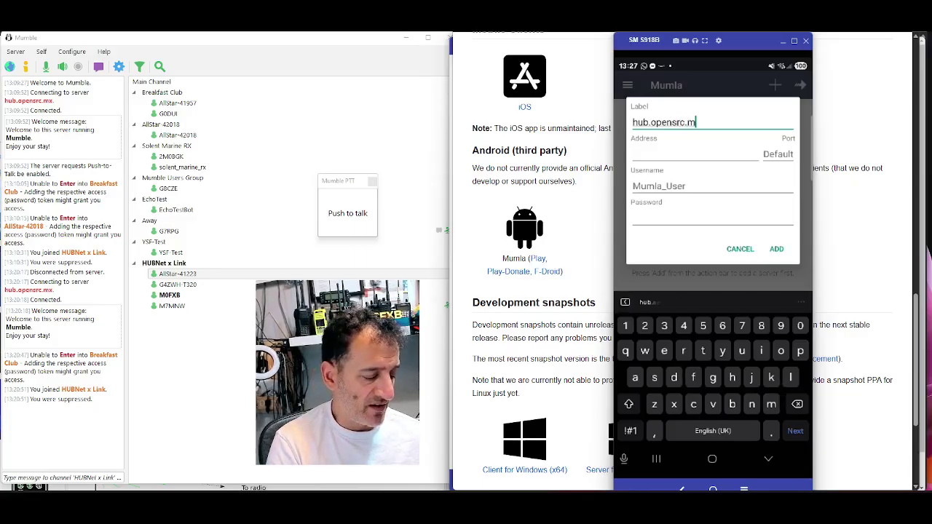
{"action": "type", "text": "x"}
Step: Set the new Mumla server's address to hub.opensrc.mx
{"action": "left_click", "coordinate": [693, 154]}
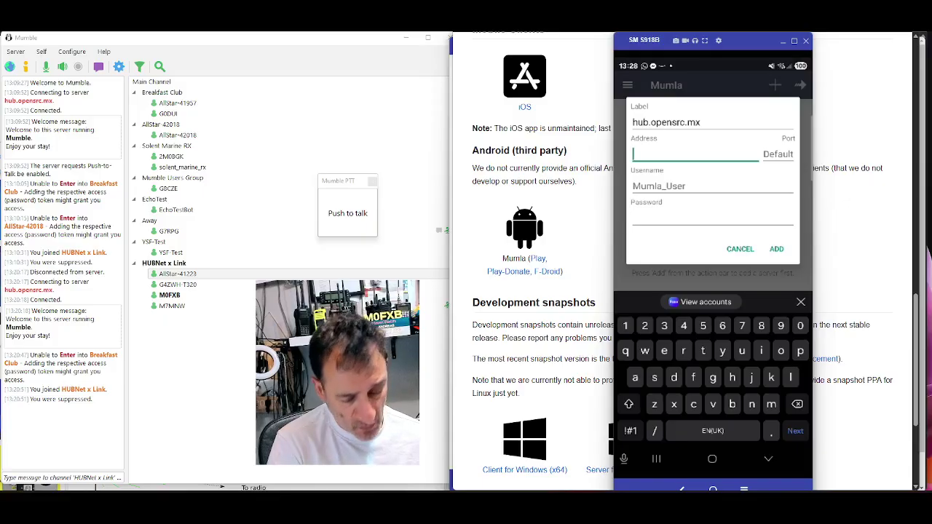
{"action": "type", "text": "hub"}
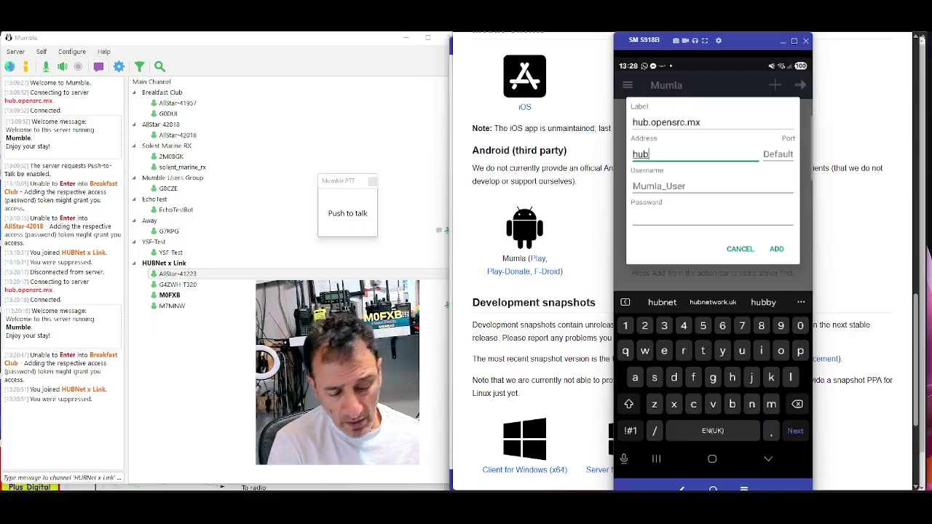
{"action": "type", "text": ".op"}
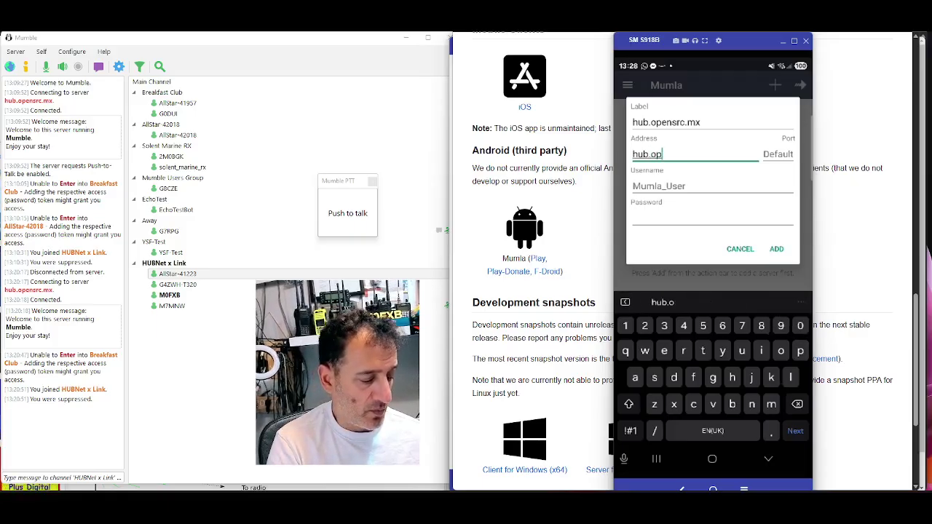
{"action": "type", "text": "ensr"}
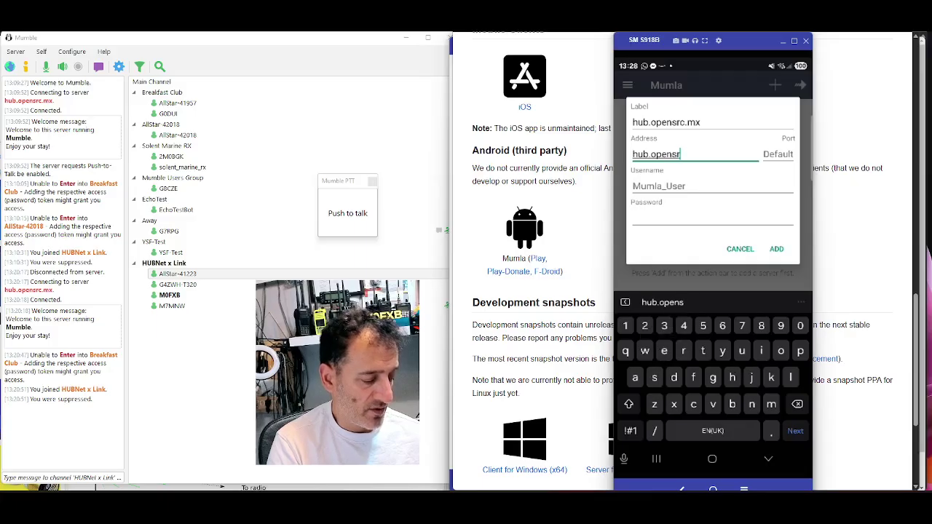
{"action": "type", "text": "c"}
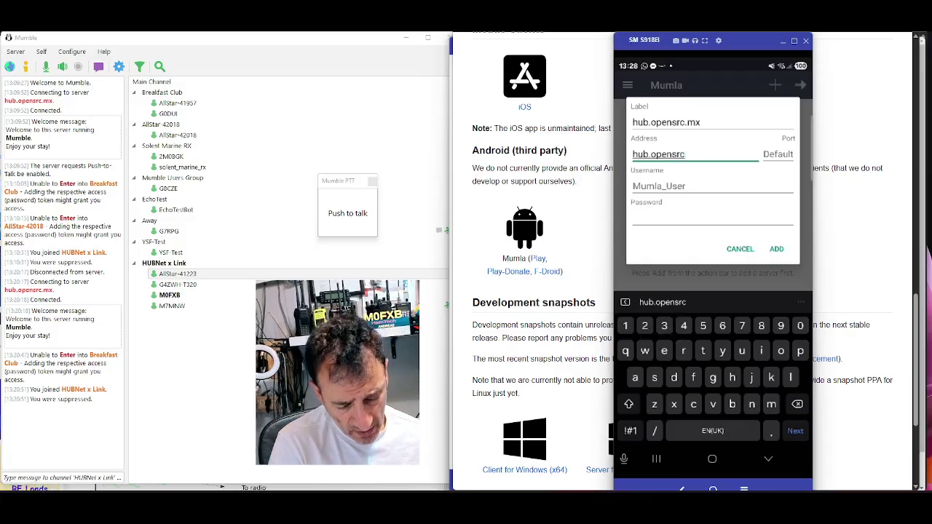
{"action": "type", "text": ".mx"}
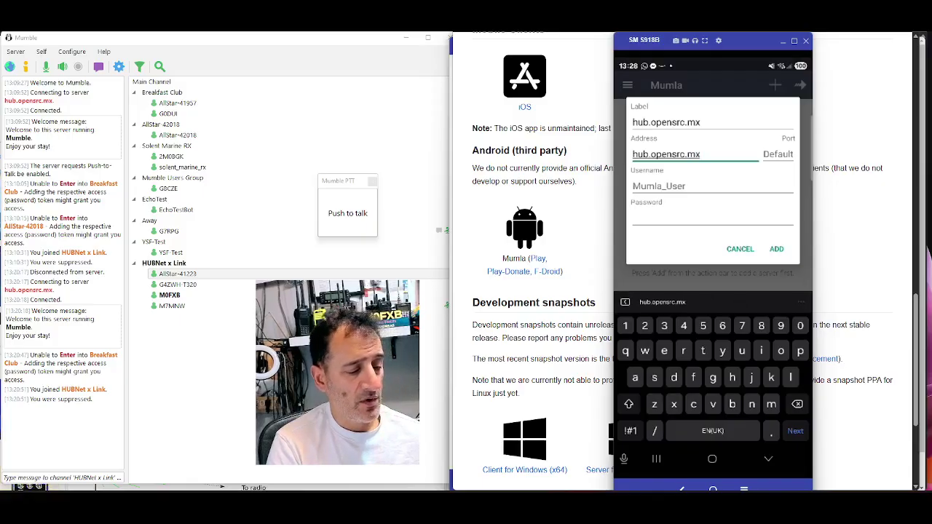
Step: Enter the operator's call sign as the username, leave the password empty, and add the server to Mumla
{"action": "key", "text": "Tab"}
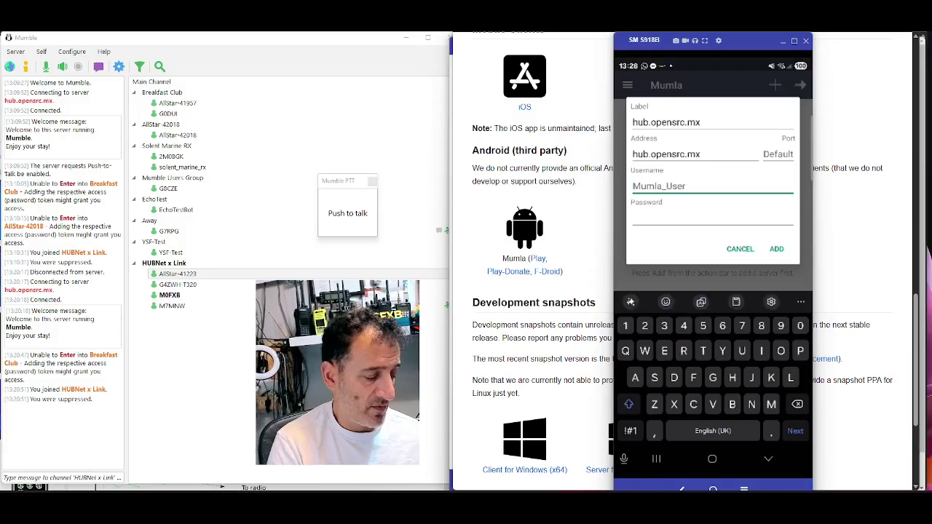
{"action": "type", "text": "M0FXB"}
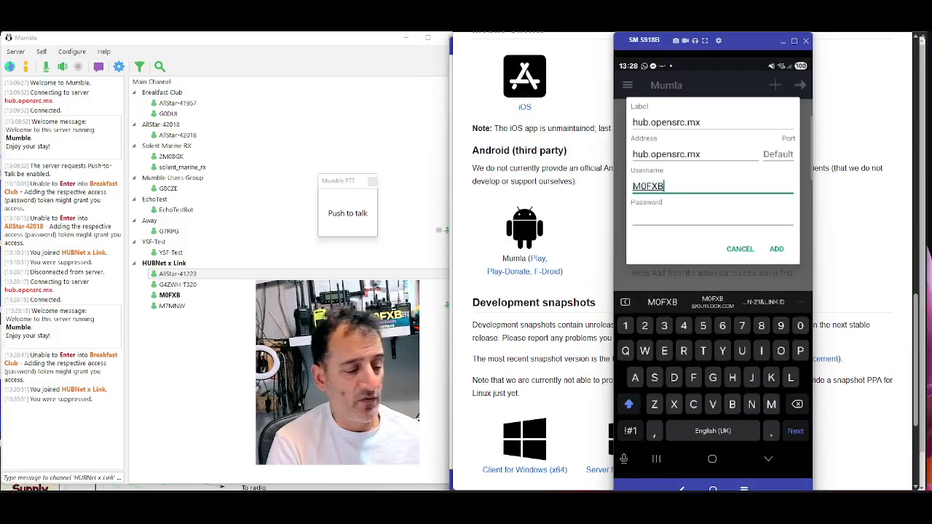
{"action": "key", "text": "Tab"}
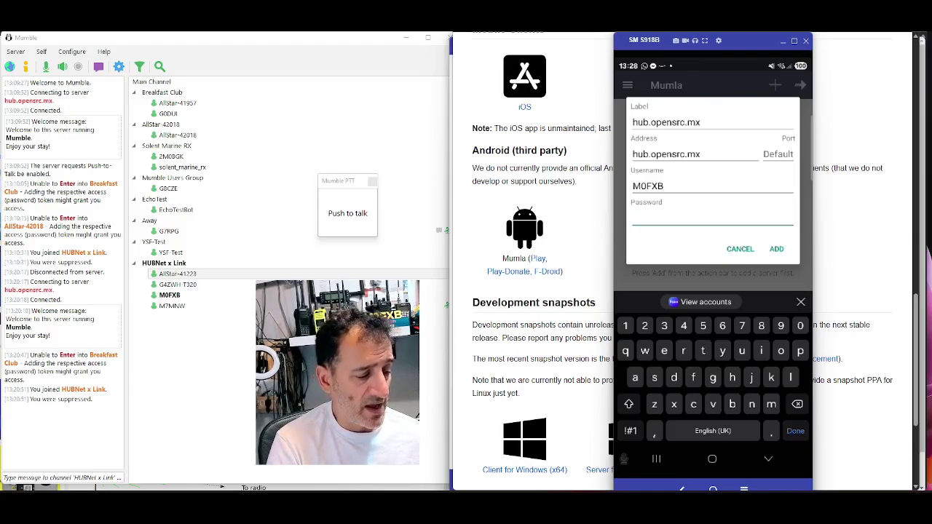
{"action": "left_click", "coordinate": [776, 248]}
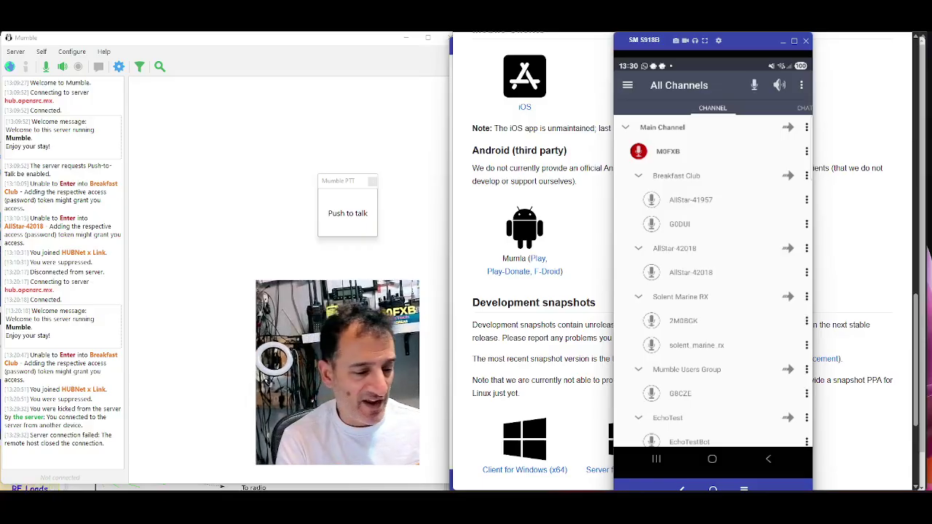
Step: Select the operator's own user entry under Main Channel in Mumla and show its options
{"action": "left_click", "coordinate": [668, 151]}
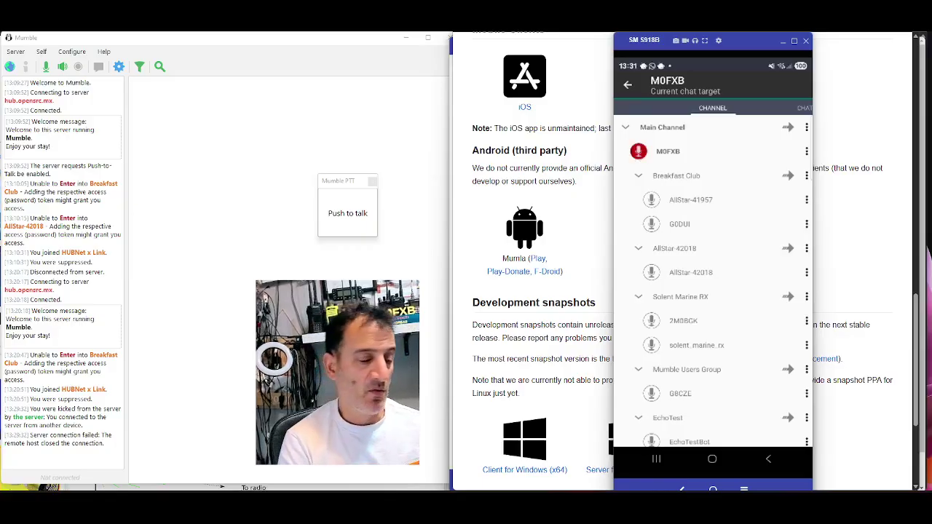
{"action": "left_click", "coordinate": [699, 151]}
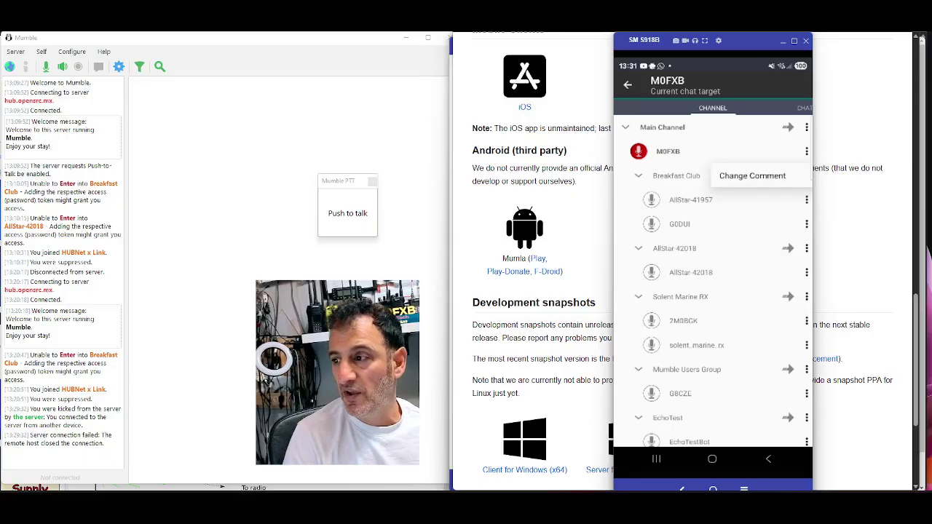
Step: Look through the desktop, Linux and mobile clients on the Mumble downloads page and view the iOS client's App Store page
{"action": "scroll", "coordinate": [534, 253], "scroll_direction": "down", "scroll_amount": 3}
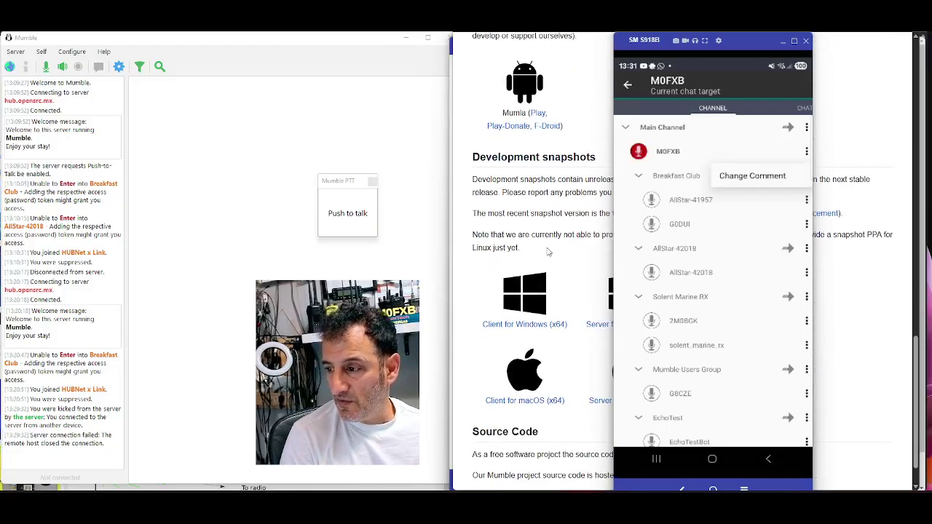
{"action": "scroll", "coordinate": [550, 253], "scroll_direction": "up", "scroll_amount": 1}
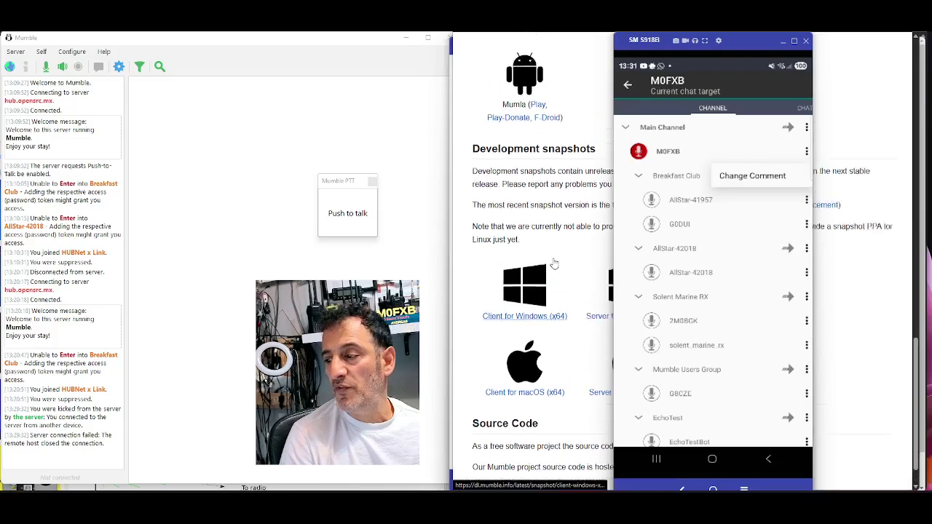
{"action": "scroll", "coordinate": [553, 240], "scroll_direction": "down", "scroll_amount": 12}
{"action": "scroll", "coordinate": [575, 201], "scroll_direction": "up", "scroll_amount": 5}
{"action": "scroll", "coordinate": [574, 200], "scroll_direction": "up", "scroll_amount": 1}
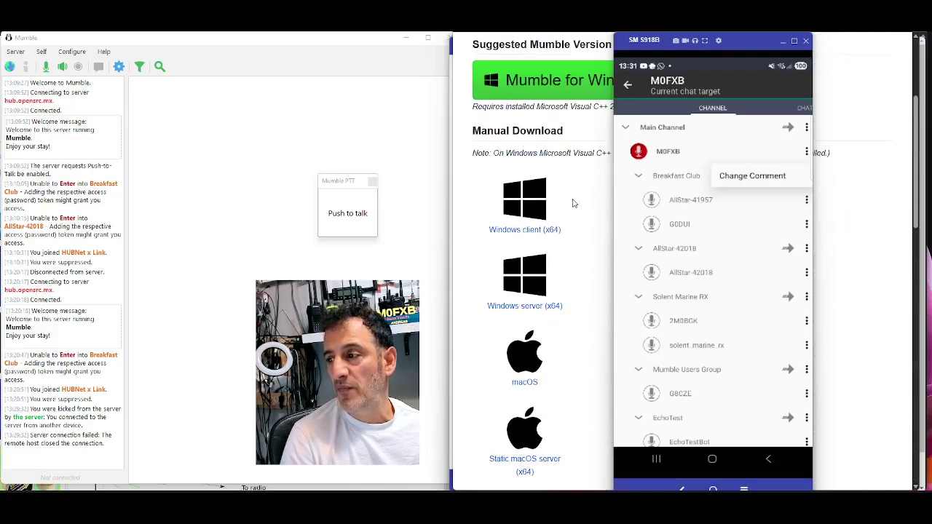
{"action": "scroll", "coordinate": [574, 201], "scroll_direction": "down", "scroll_amount": 2}
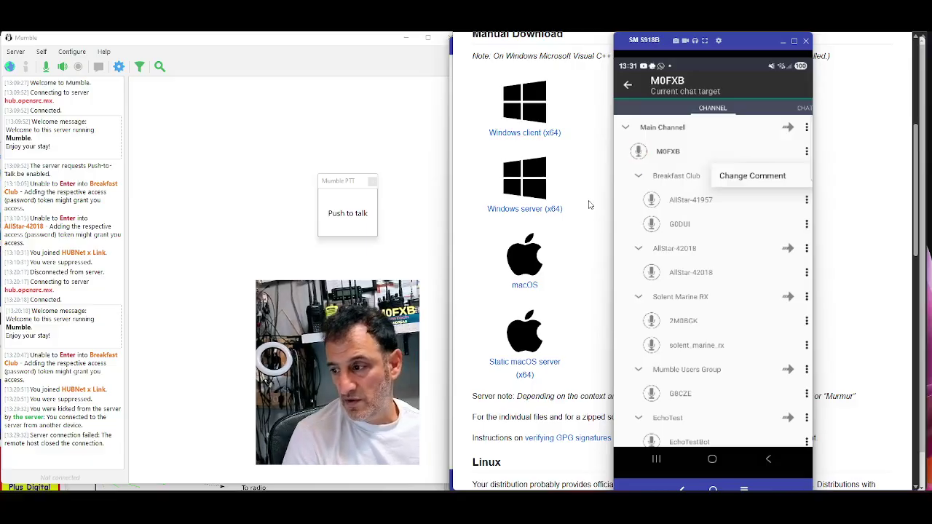
{"action": "scroll", "coordinate": [590, 204], "scroll_direction": "down", "scroll_amount": 3}
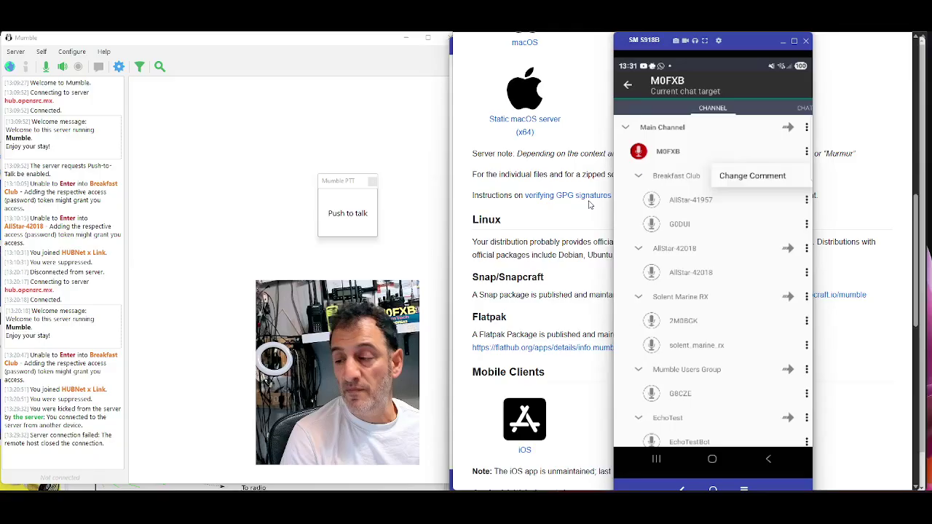
{"action": "scroll", "coordinate": [590, 204], "scroll_direction": "down", "scroll_amount": 3}
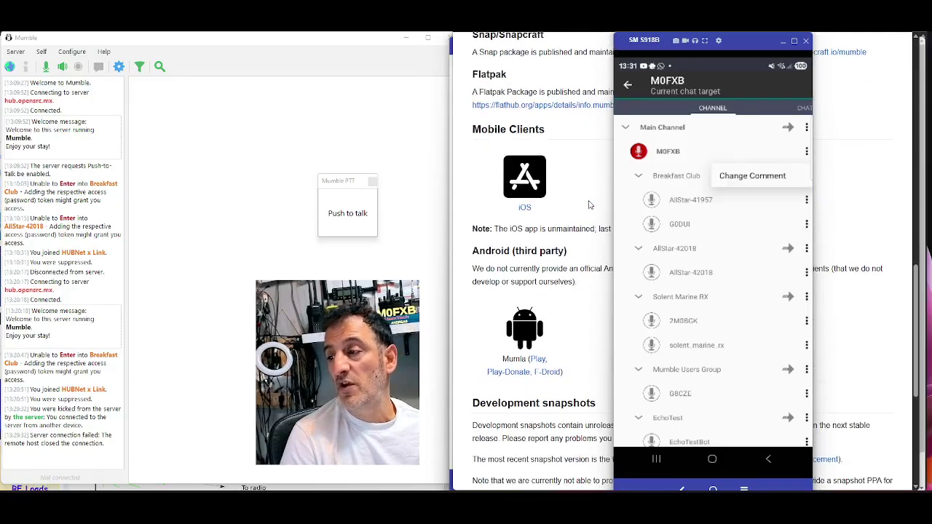
{"action": "scroll", "coordinate": [590, 204], "scroll_direction": "up", "scroll_amount": 1}
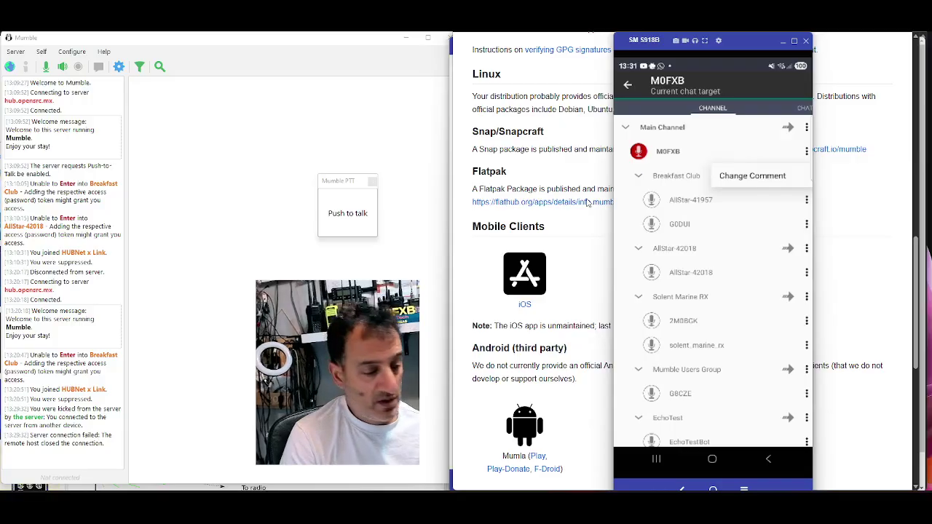
{"action": "left_click", "coordinate": [525, 305]}
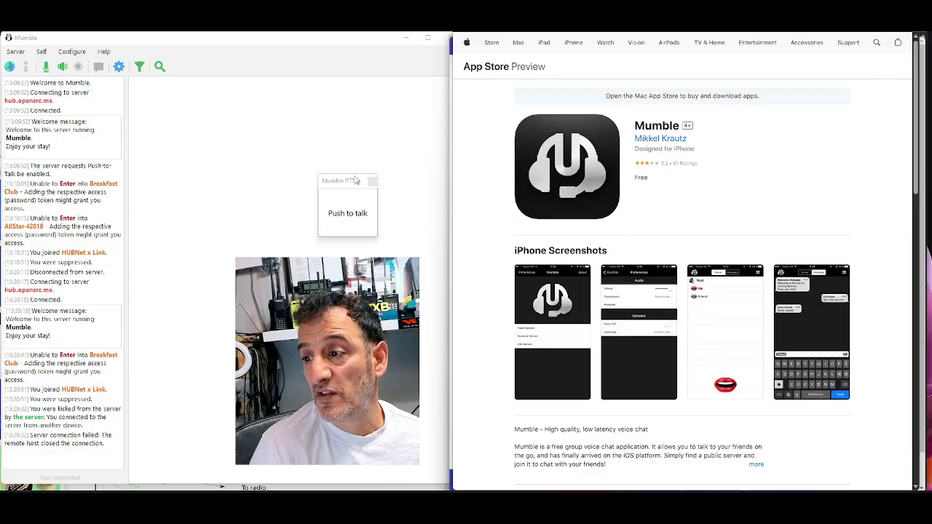
Step: Move the floating push-to-talk window higher over Mumble's empty channel list
{"action": "left_click_drag", "start_coordinate": [360, 180], "coordinate": [349, 90]}
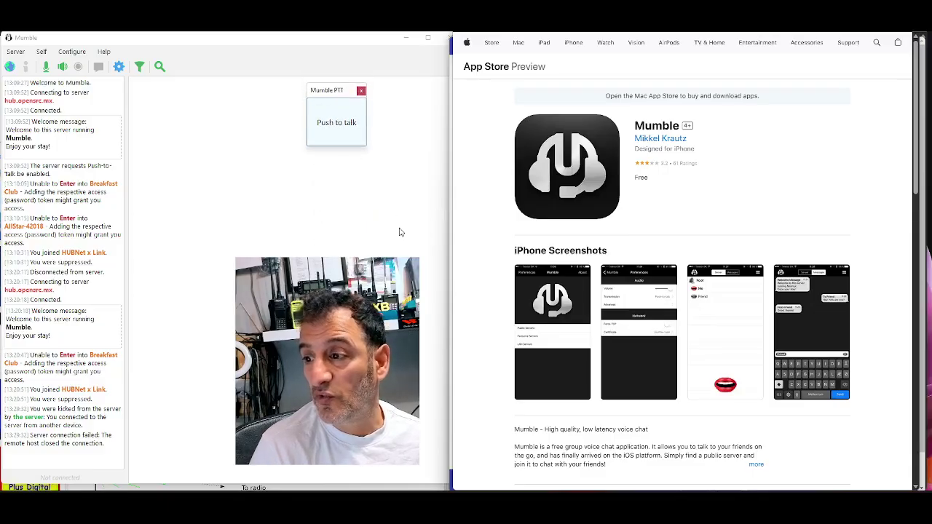
{"action": "left_click", "coordinate": [401, 211]}
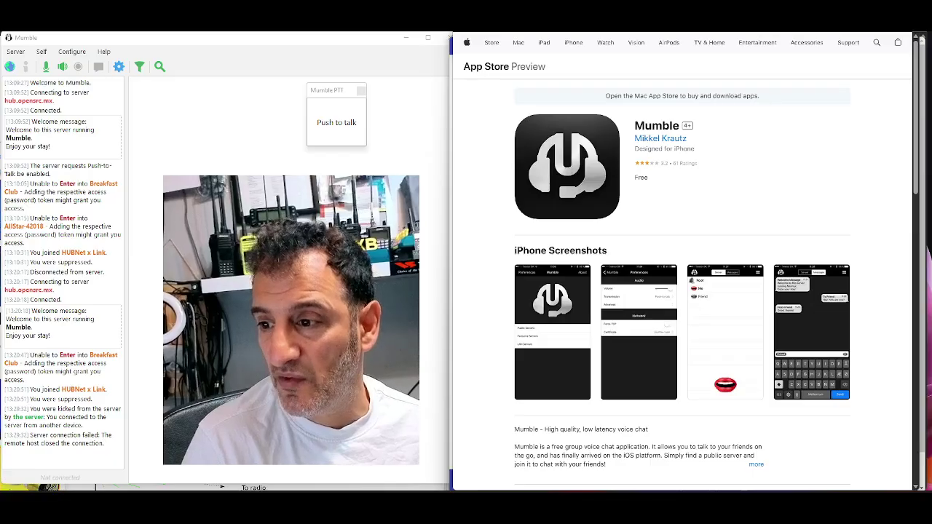